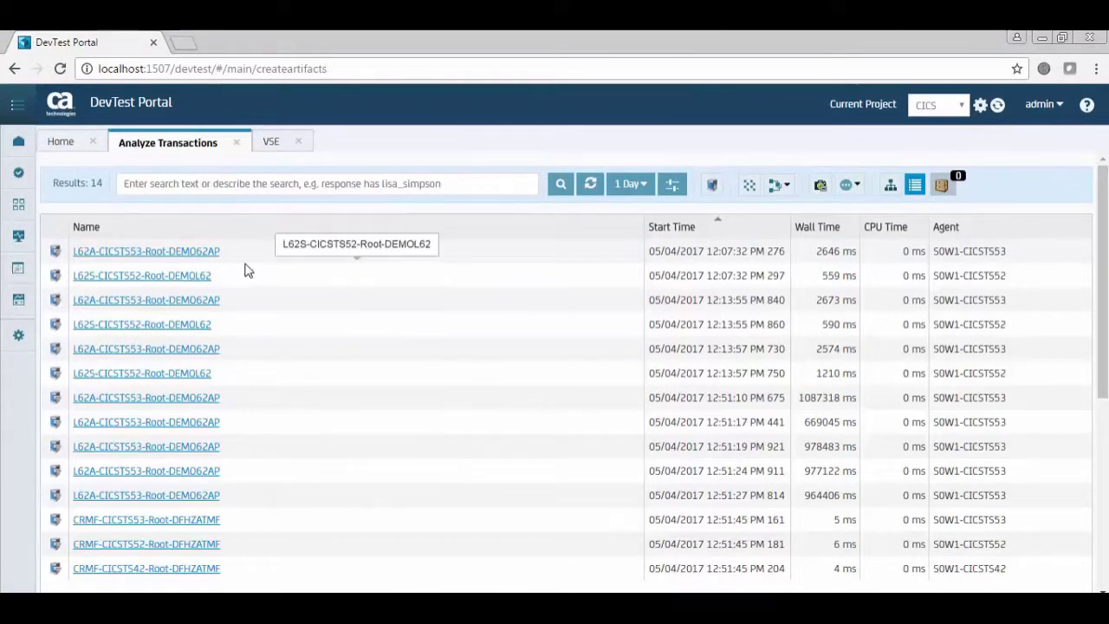
# Open the first L62A-CICSTS53-Root-DEMO62AP transaction, expand its details to full size and enlarge the transaction graph area
pyautogui.click(190, 256)
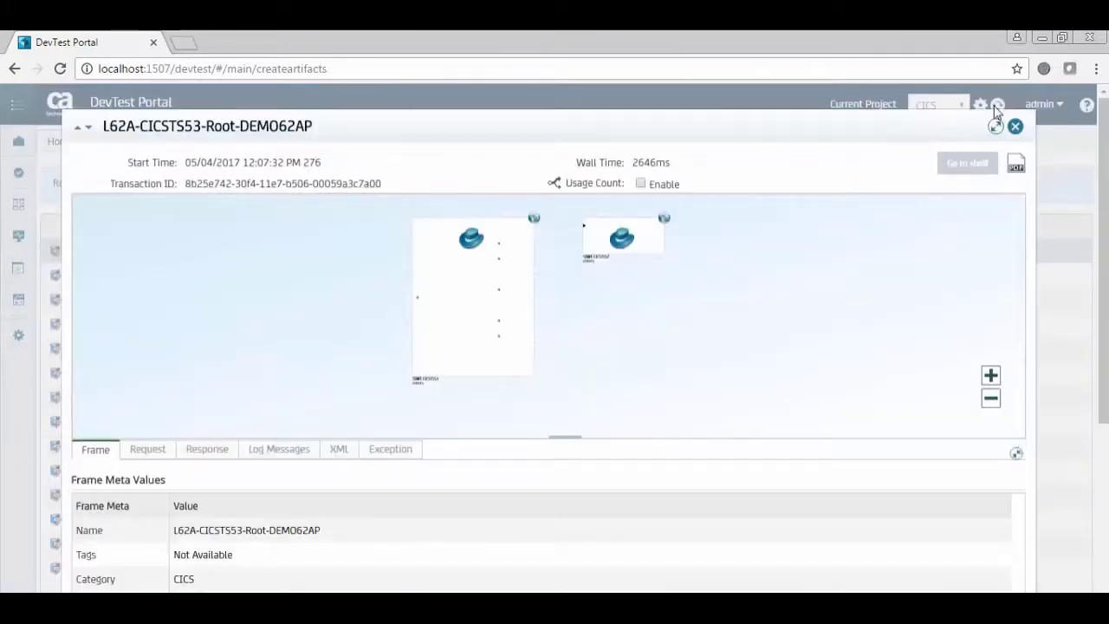
pyautogui.click(995, 127)
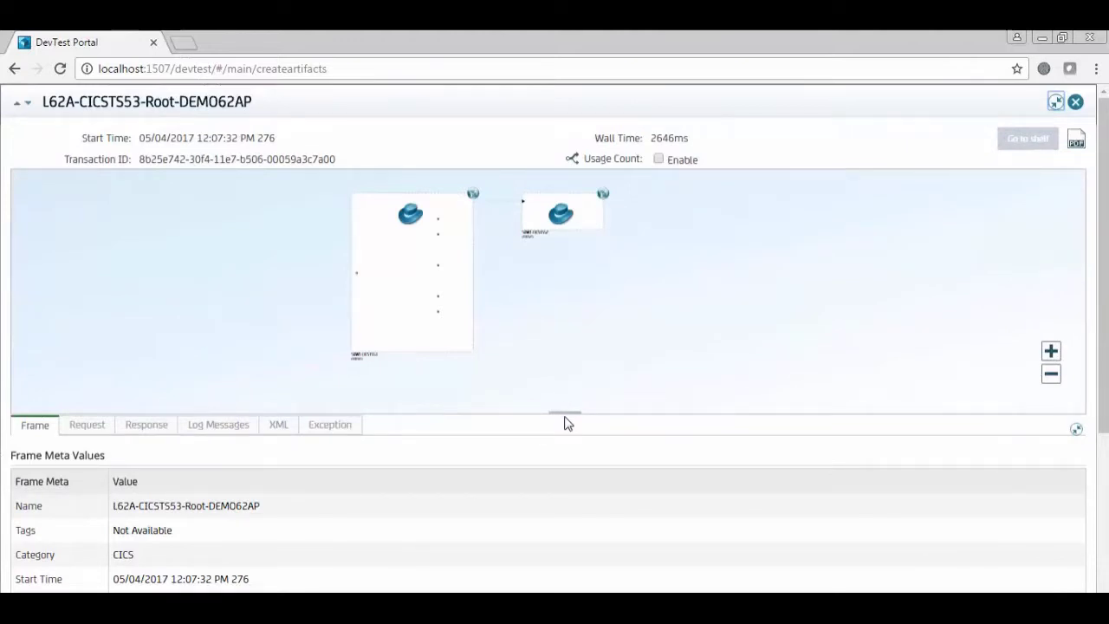
pyautogui.moveTo(567, 413); pyautogui.dragTo(571, 468)
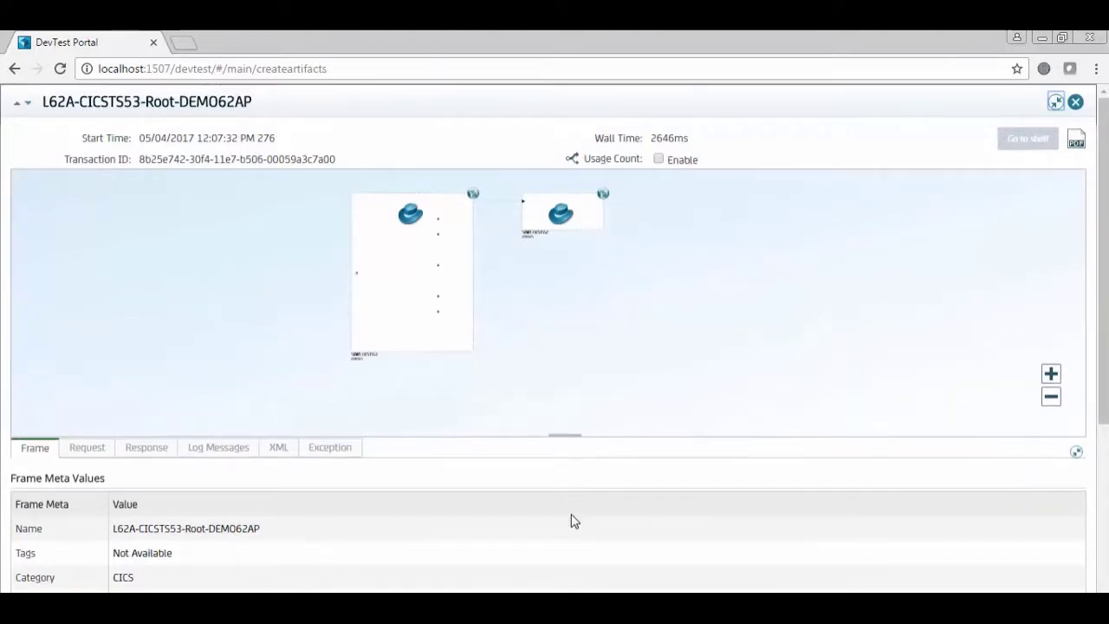
pyautogui.moveTo(572, 519)
pyautogui.mouseDown()
pyautogui.moveTo(572, 546)
pyautogui.moveTo(591, 527)
pyautogui.mouseUp()
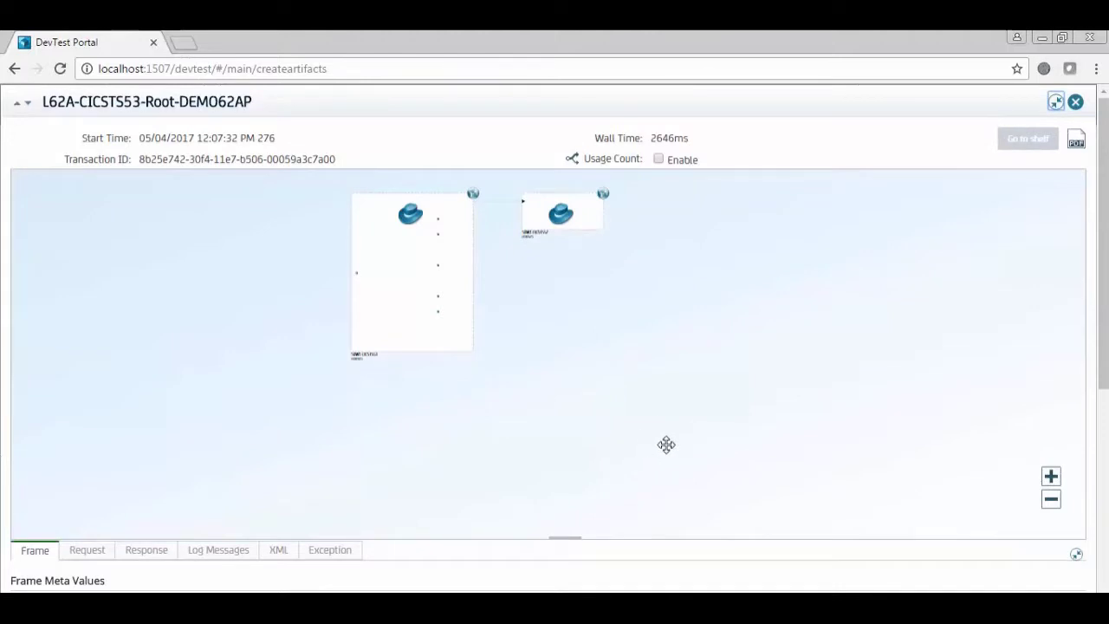
# Examine the L62A call flow from the root program through Link-DEMOL62A to its CICS conversation commands and linked programs
pyautogui.scroll(4, 654, 408)
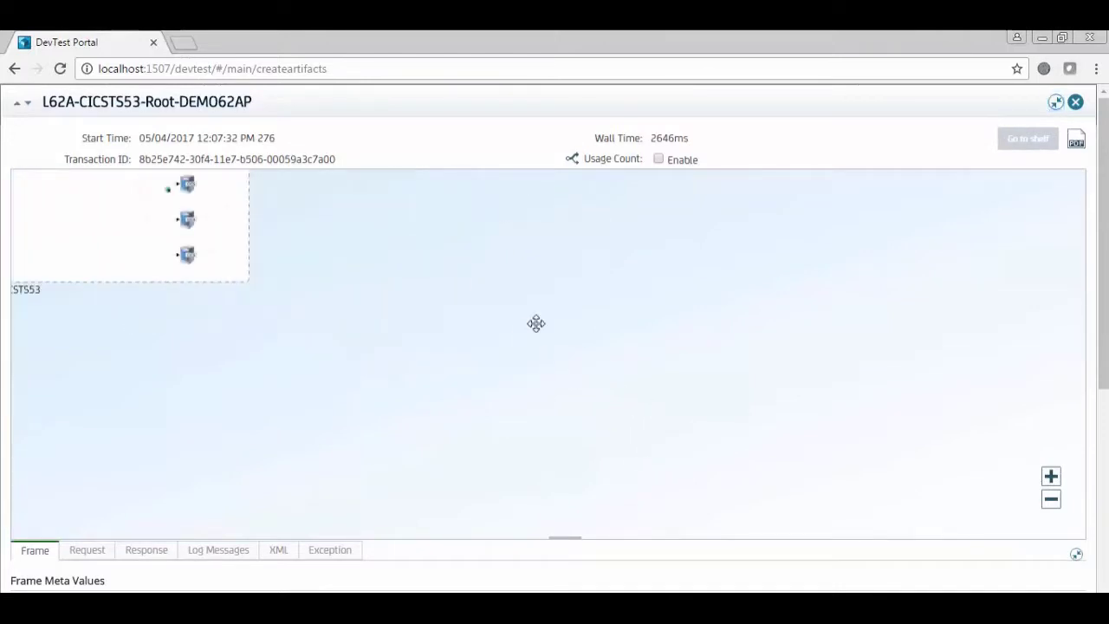
pyautogui.moveTo(534, 321); pyautogui.dragTo(794, 448)
pyautogui.scroll(3, 797, 447)
pyautogui.scroll(2, 741, 404)
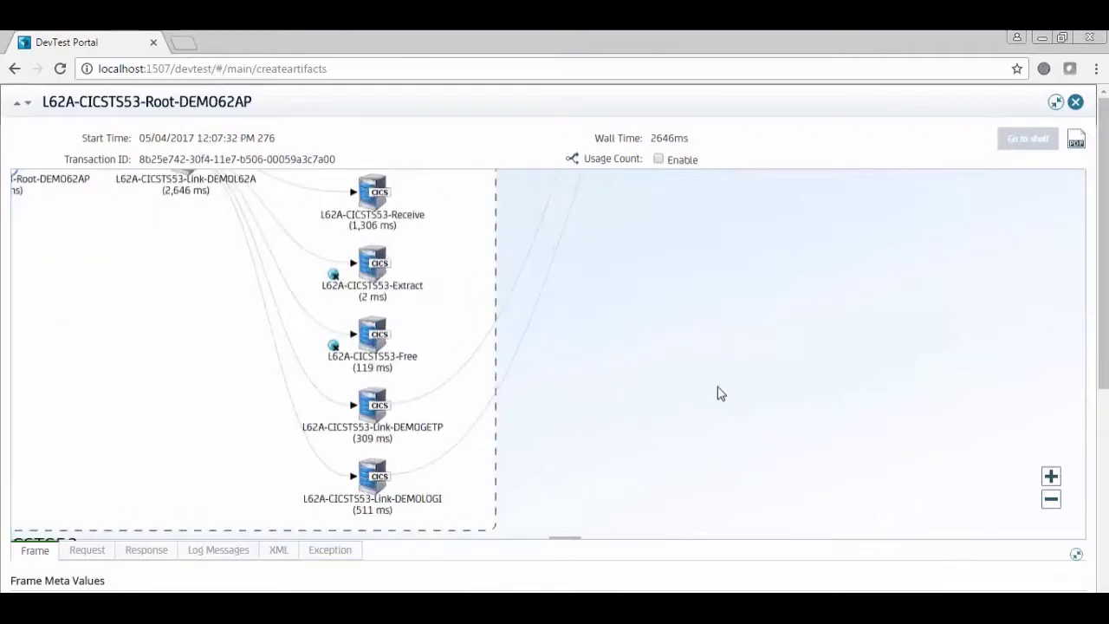
pyautogui.moveTo(661, 279); pyautogui.dragTo(912, 477)
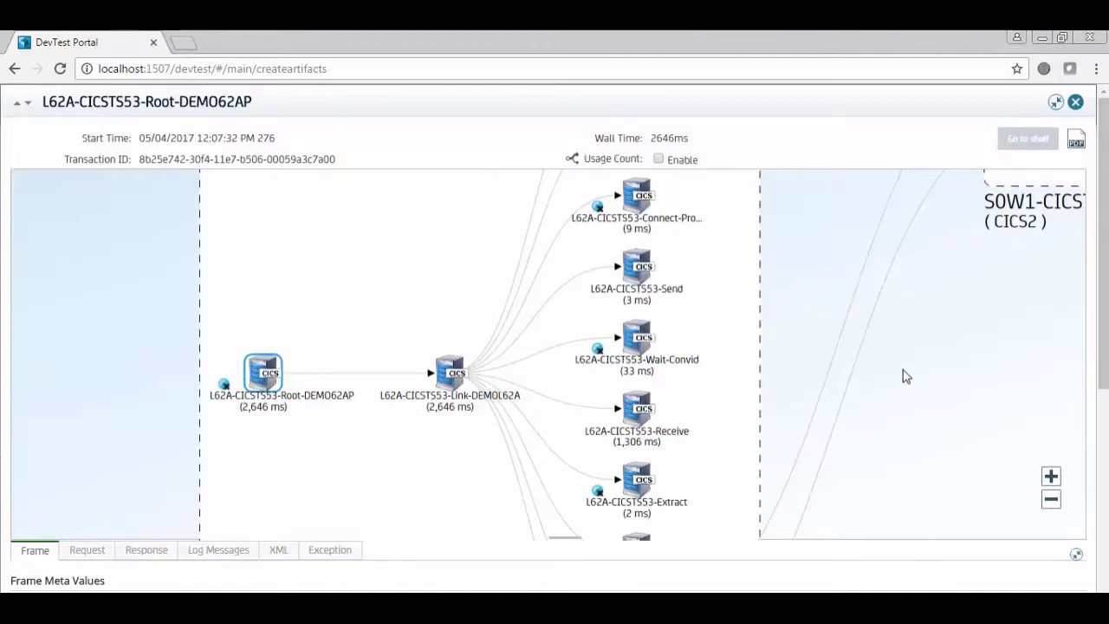
pyautogui.moveTo(945, 319); pyautogui.dragTo(935, 476)
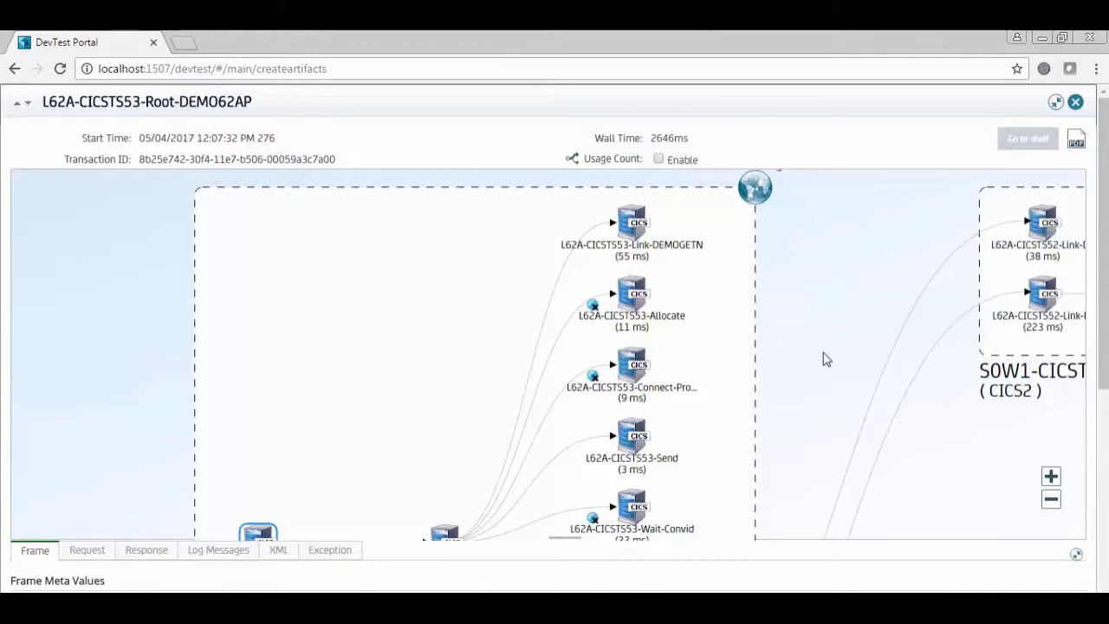
pyautogui.moveTo(824, 361); pyautogui.dragTo(824, 292)
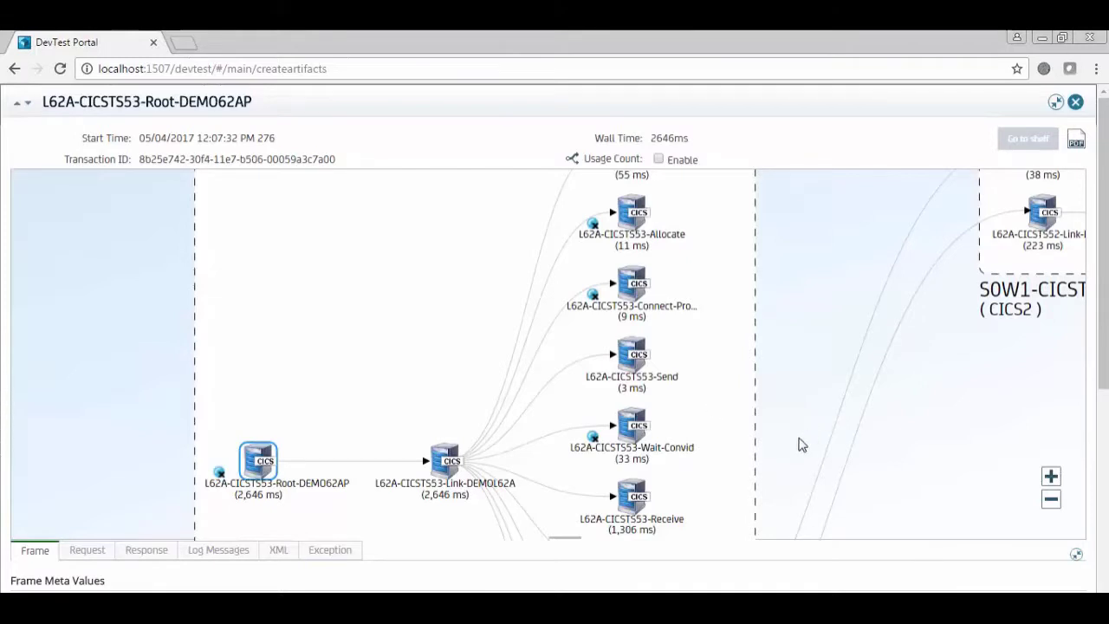
pyautogui.moveTo(797, 422); pyautogui.dragTo(797, 244)
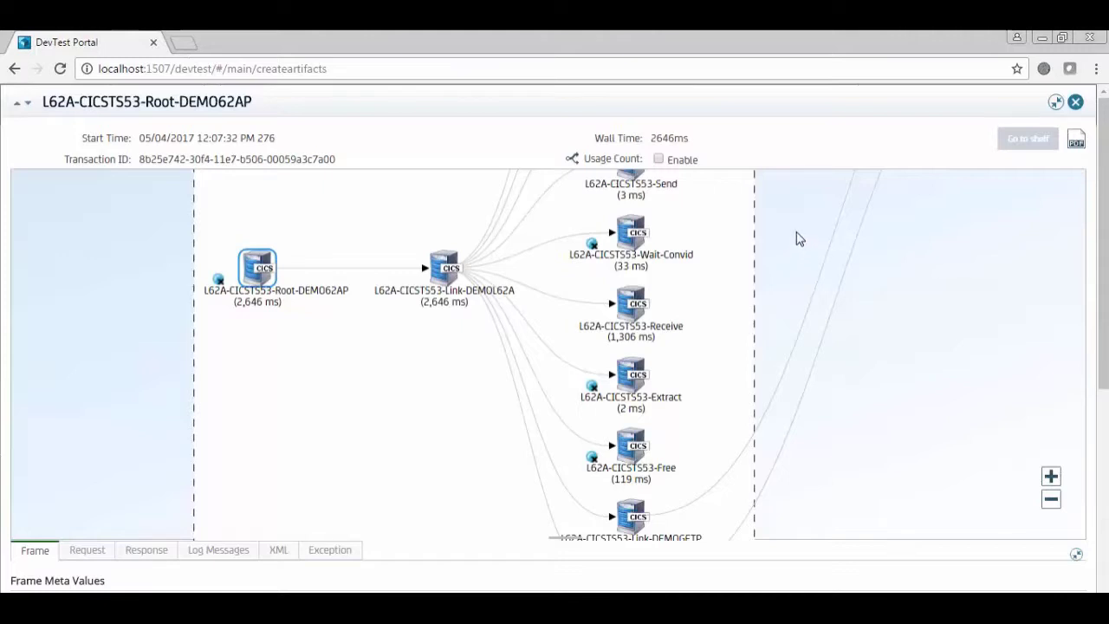
pyautogui.moveTo(799, 239); pyautogui.dragTo(815, 393)
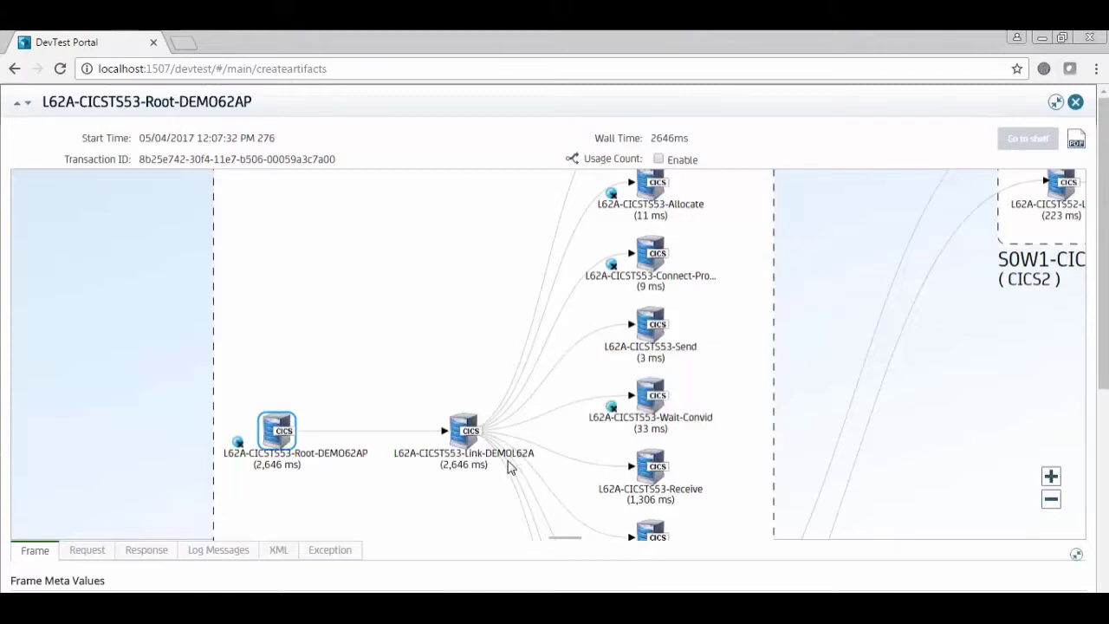
pyautogui.moveTo(505, 465)
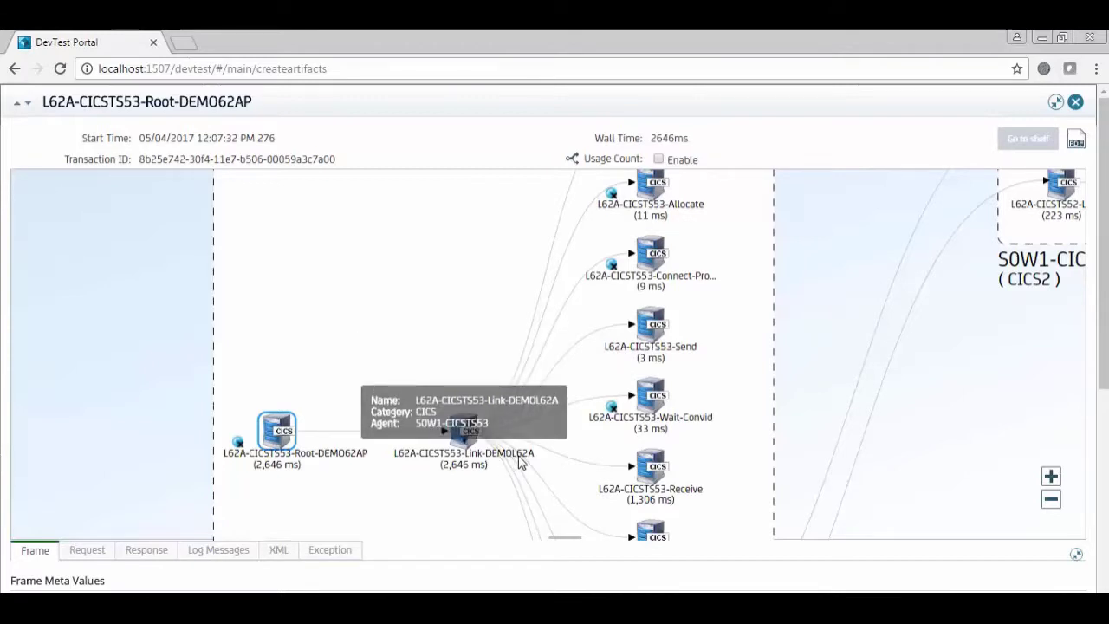
pyautogui.moveTo(434, 470)
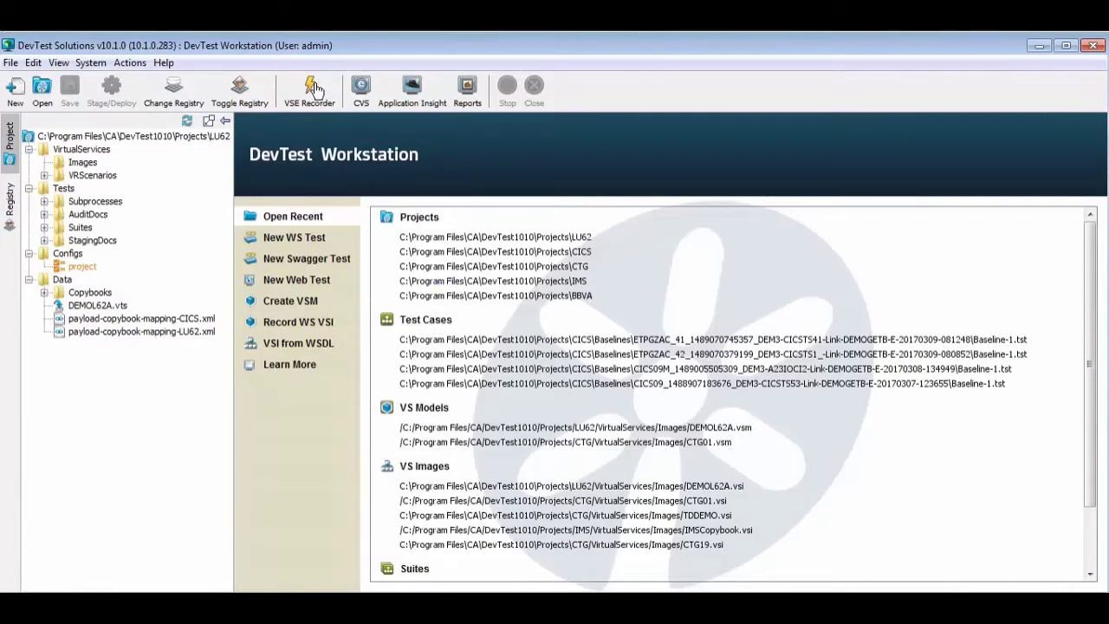
# Start a virtual service image recording in the DevTest Workstation, with DEMOL62A.vsi as the image and DEMOL62A.vsm as the model file
pyautogui.click(312, 90)
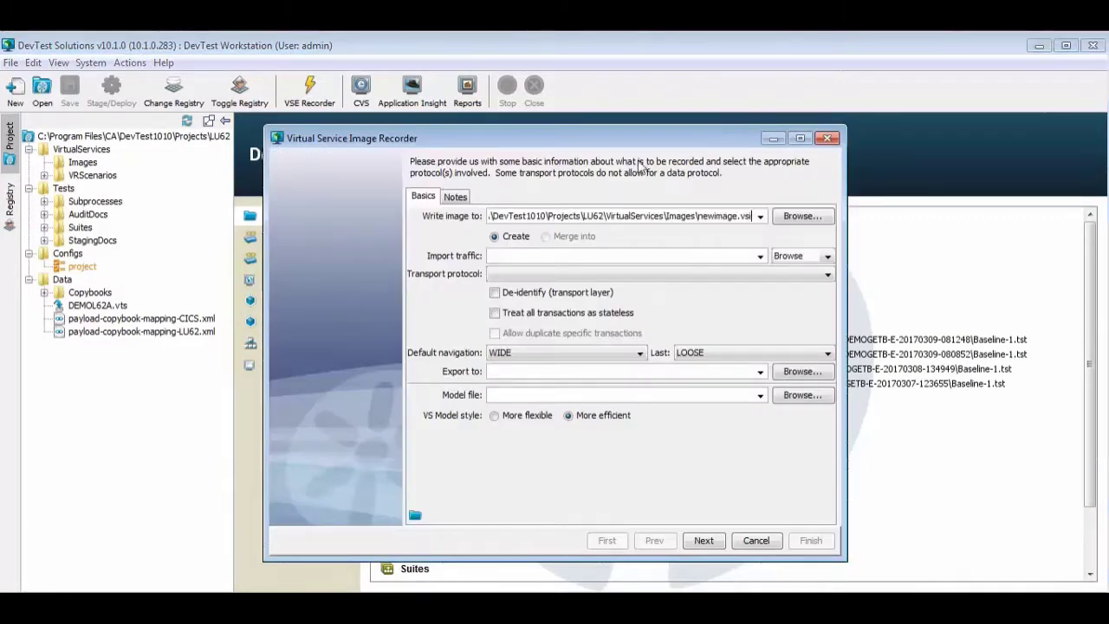
pyautogui.click(759, 216)
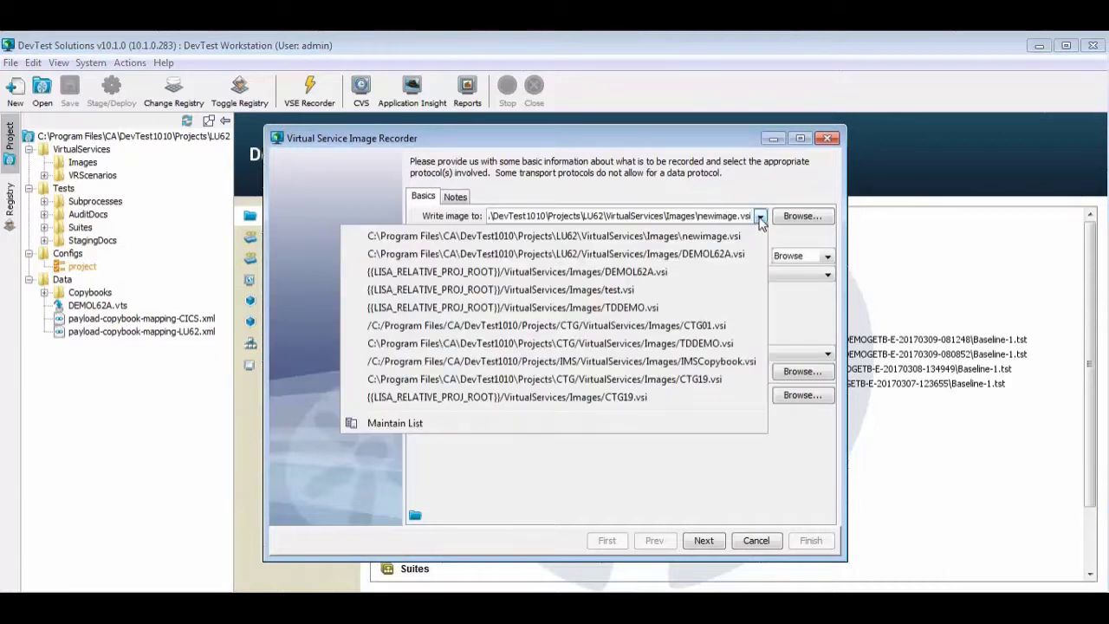
pyautogui.click(731, 254)
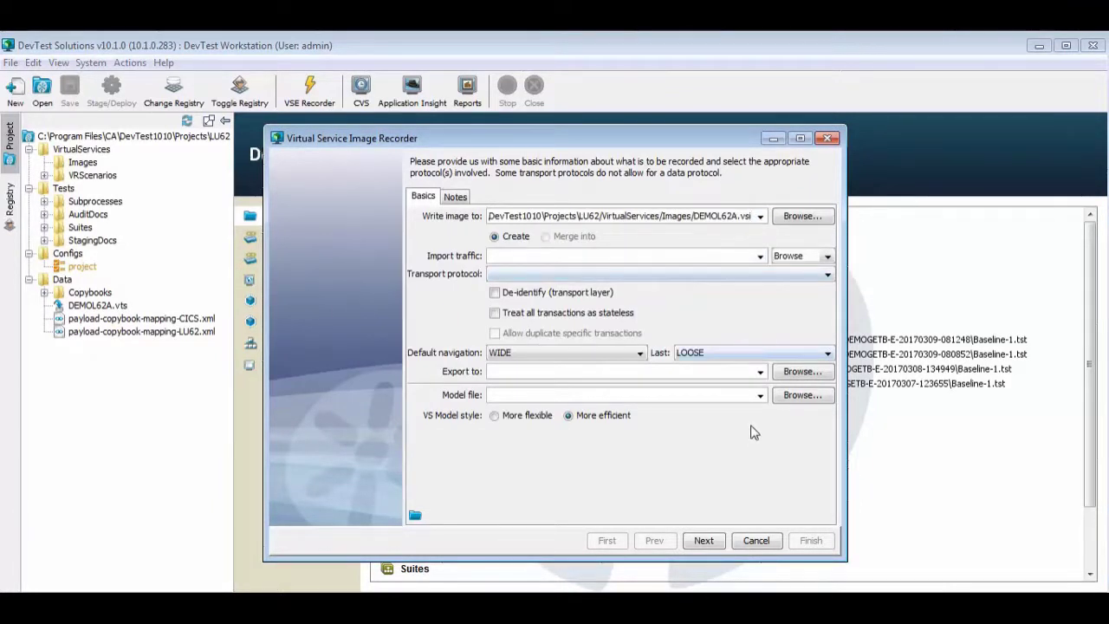
pyautogui.click(759, 396)
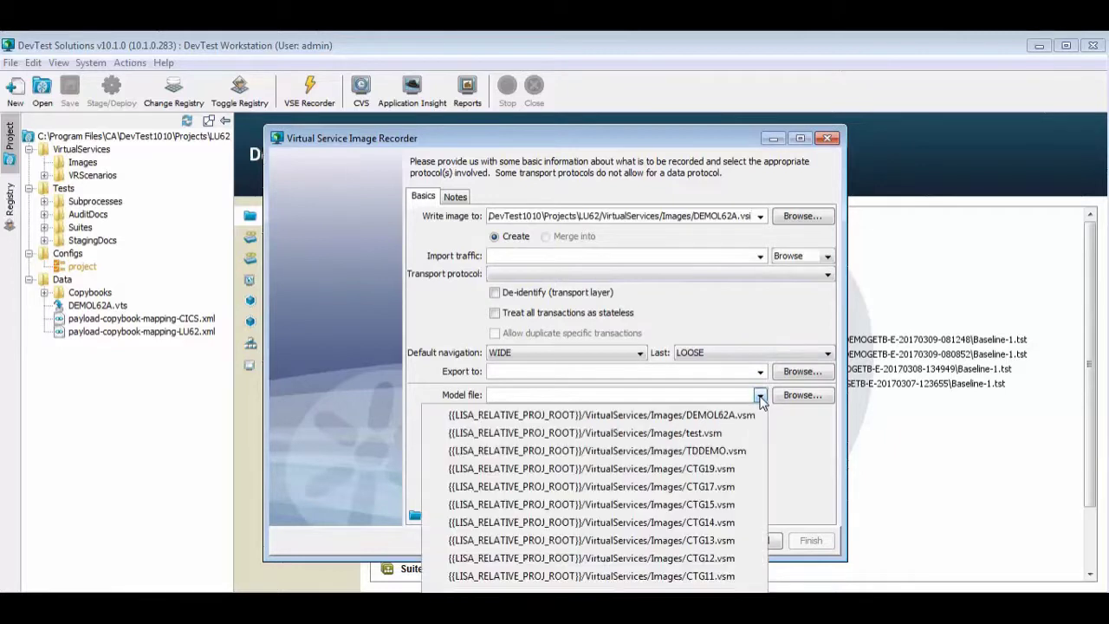
pyautogui.click(747, 414)
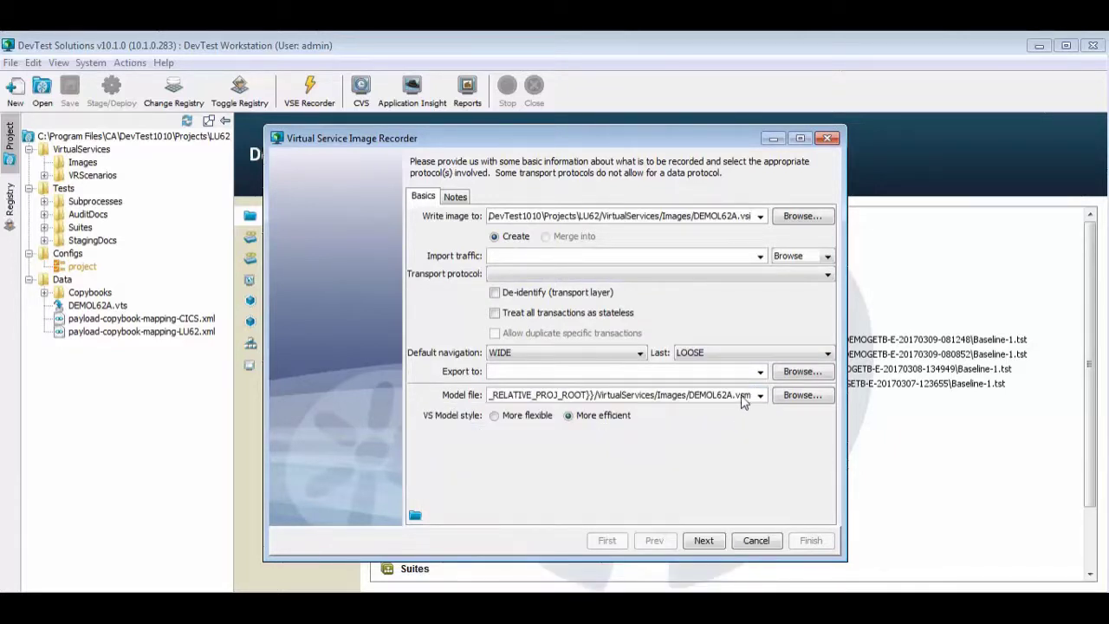
# Set the transport protocol to CICS LINK (DPL), DTP (MRO, LU6.1, LU6.2) and proceed to the program selection
pyautogui.click(731, 275)
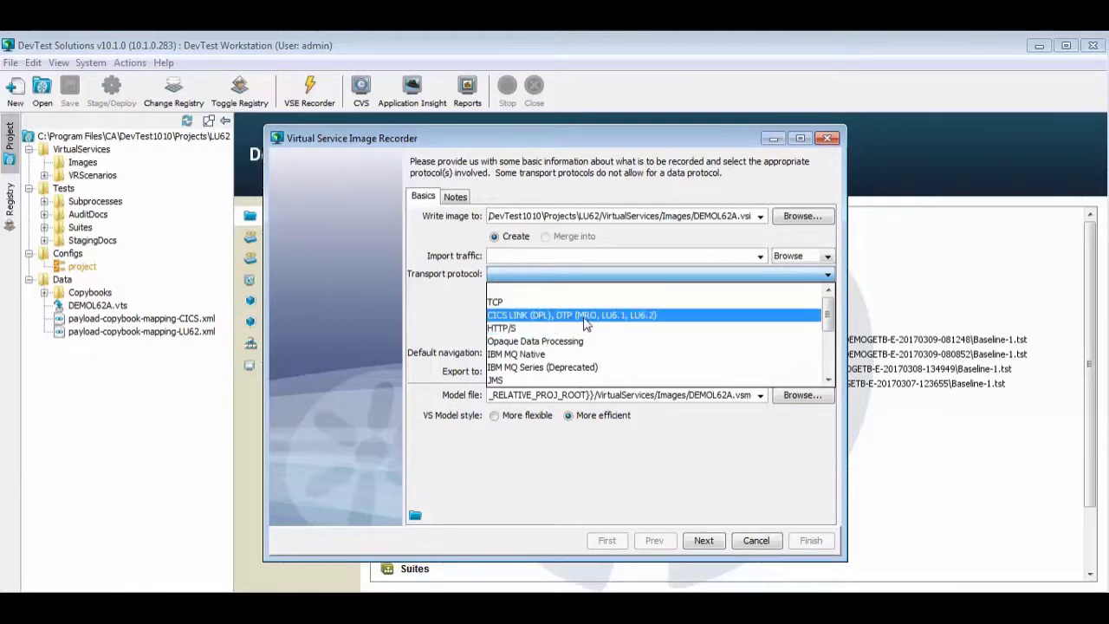
pyautogui.click(606, 317)
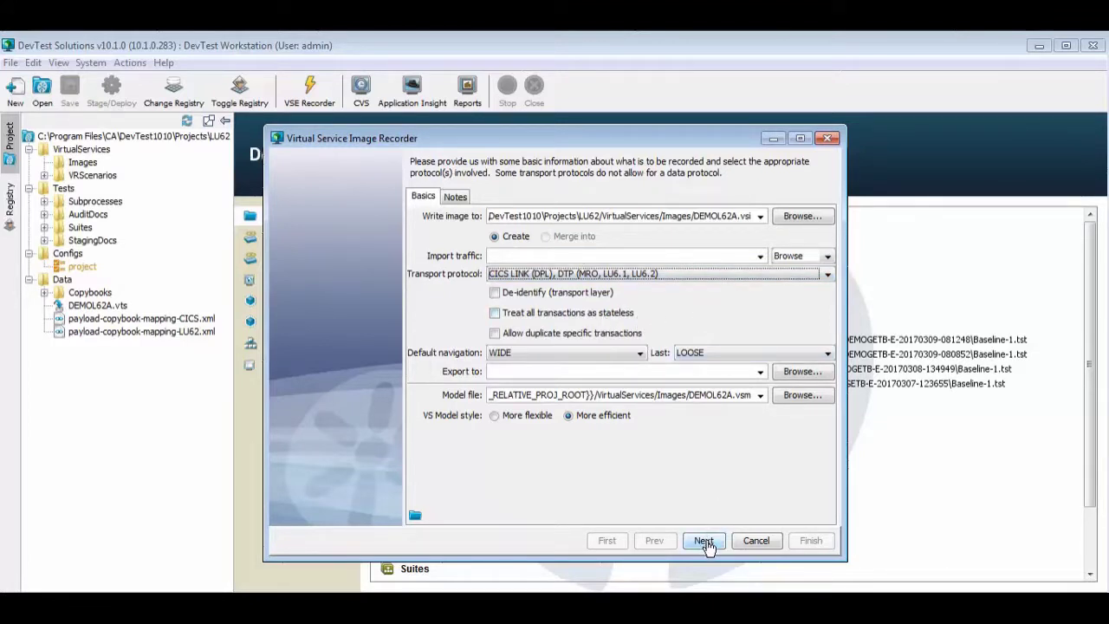
pyautogui.click(704, 540)
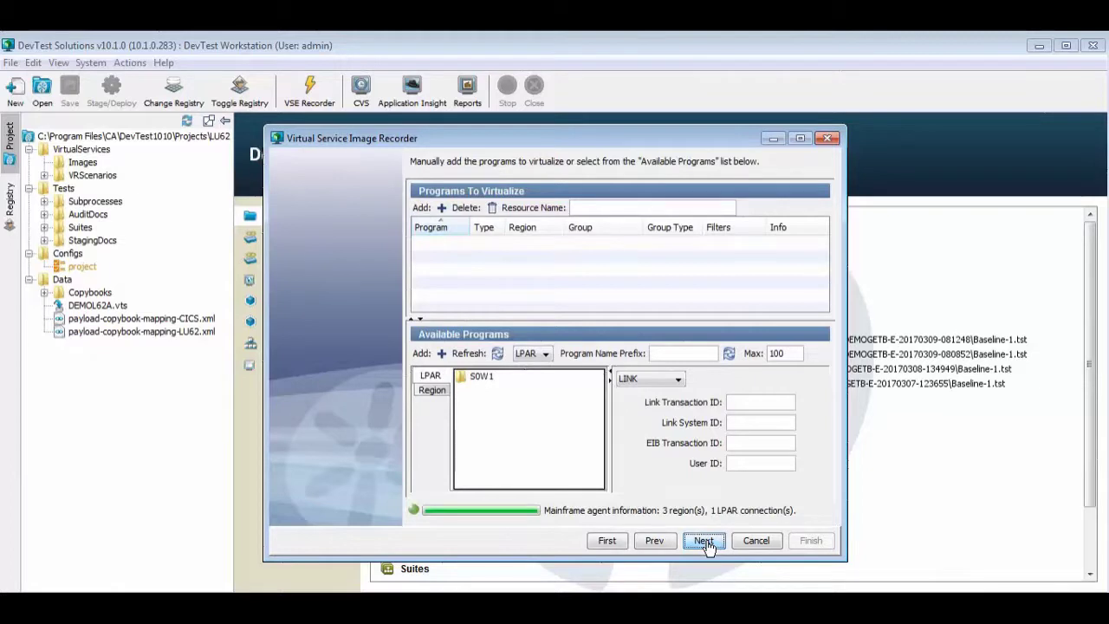
# List the available programs with the name prefix DEMO in region CICSTS53 of the S0W1 LPAR
pyautogui.click(678, 353)
pyautogui.write('DEMOL')
pyautogui.doubleClick(481, 378)
pyautogui.doubleClick(499, 389)
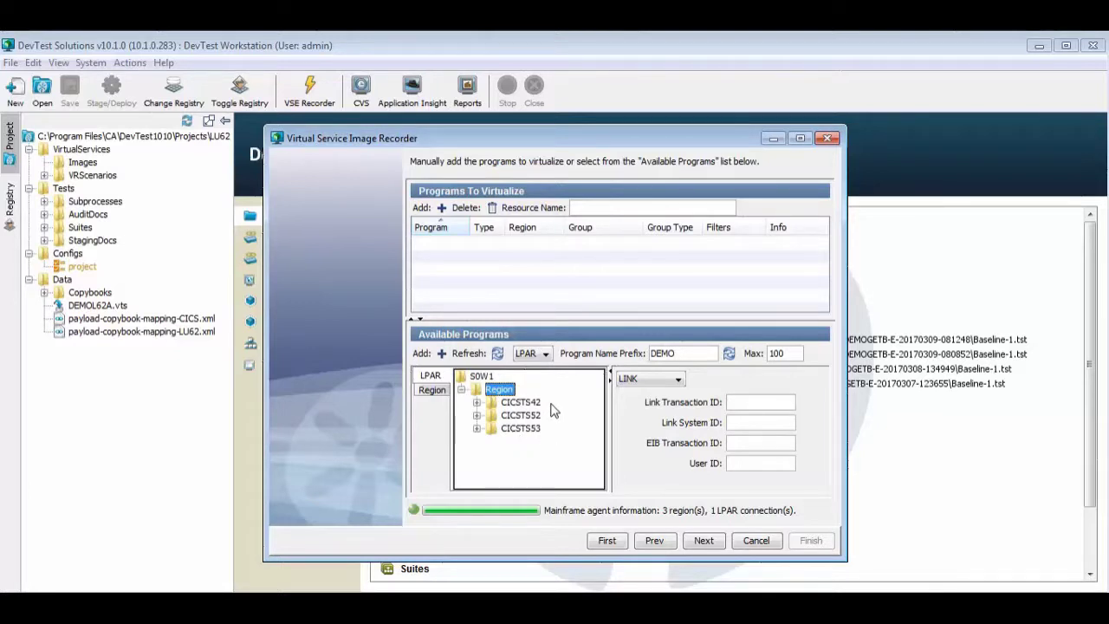
pyautogui.doubleClick(515, 429)
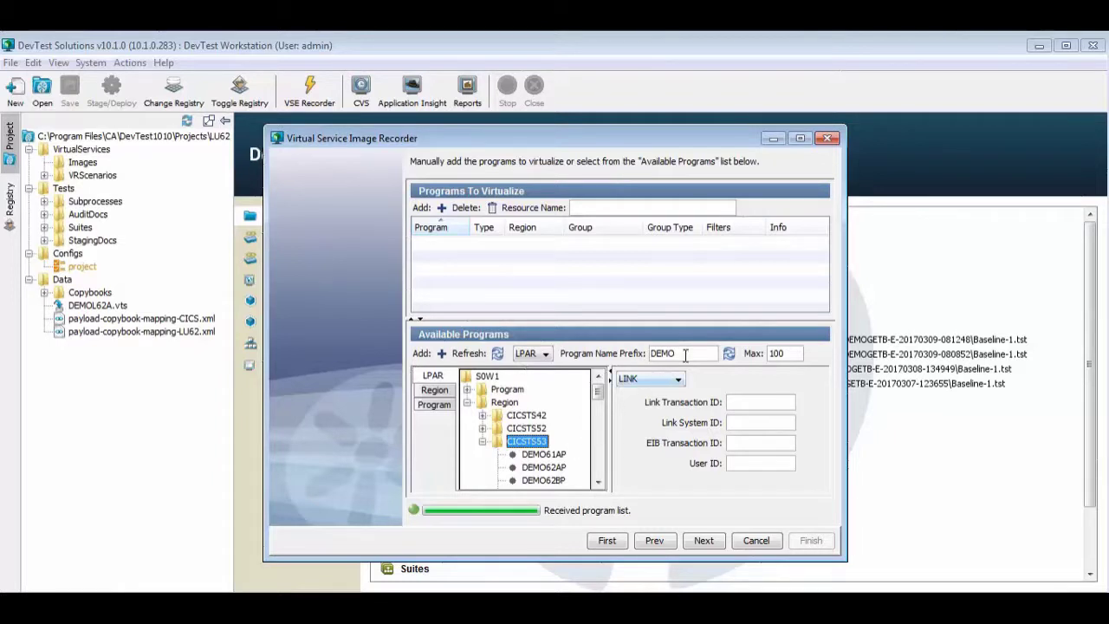
# Create a manual entry for program DEMOL62A to virtualize, with region CICSTS53 and type DTP
pyautogui.click(442, 209)
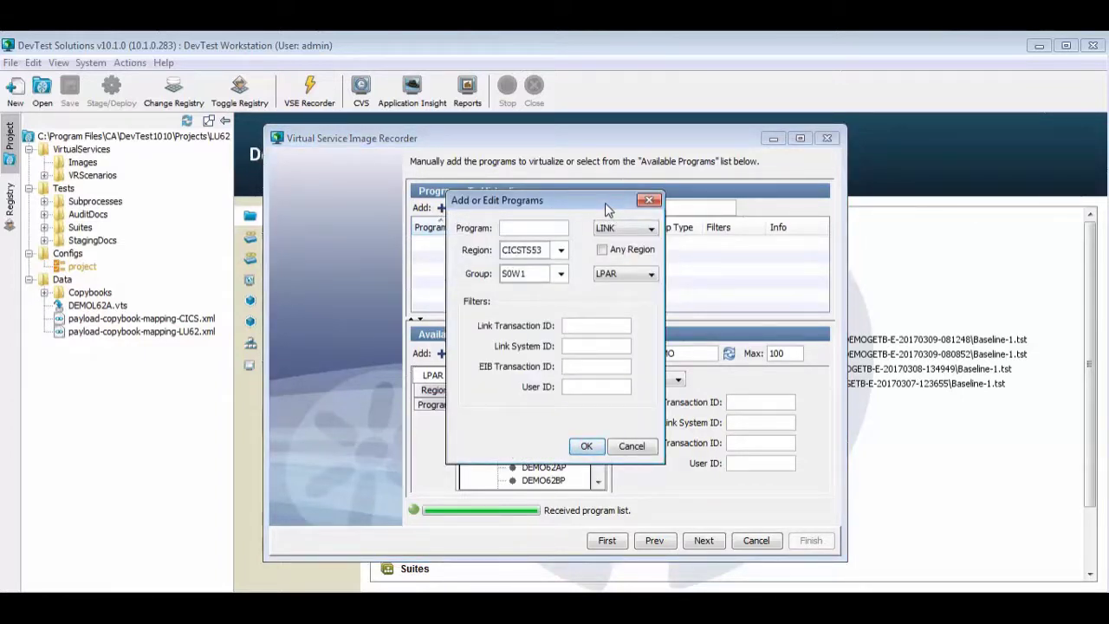
pyautogui.write('DEMOL62A')
pyautogui.click(560, 250)
pyautogui.click(541, 266)
pyautogui.click(651, 229)
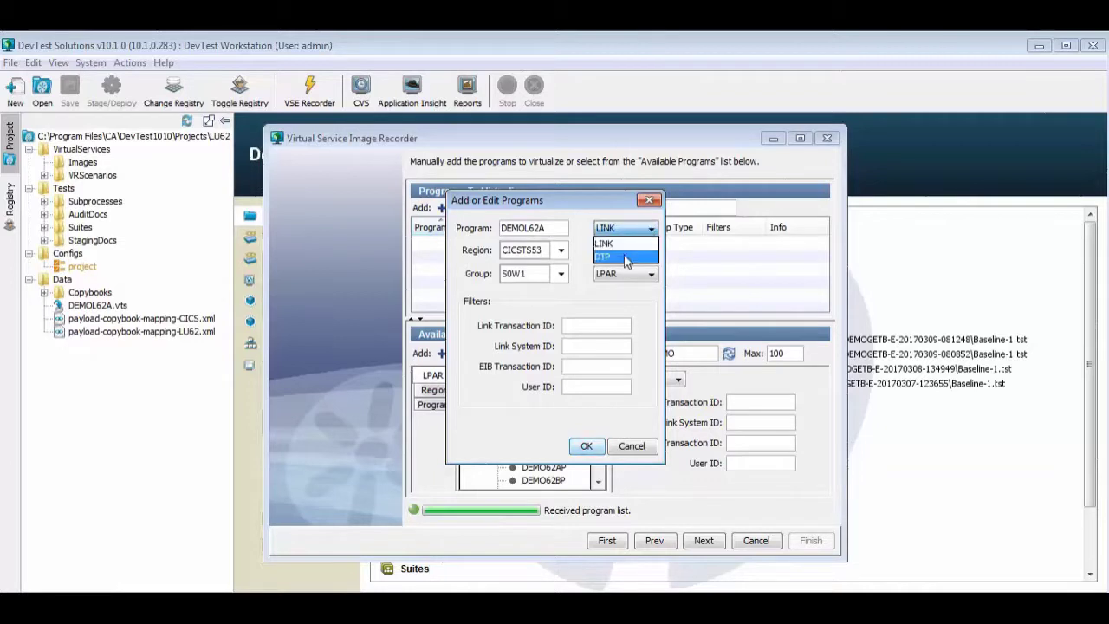
pyautogui.click(627, 257)
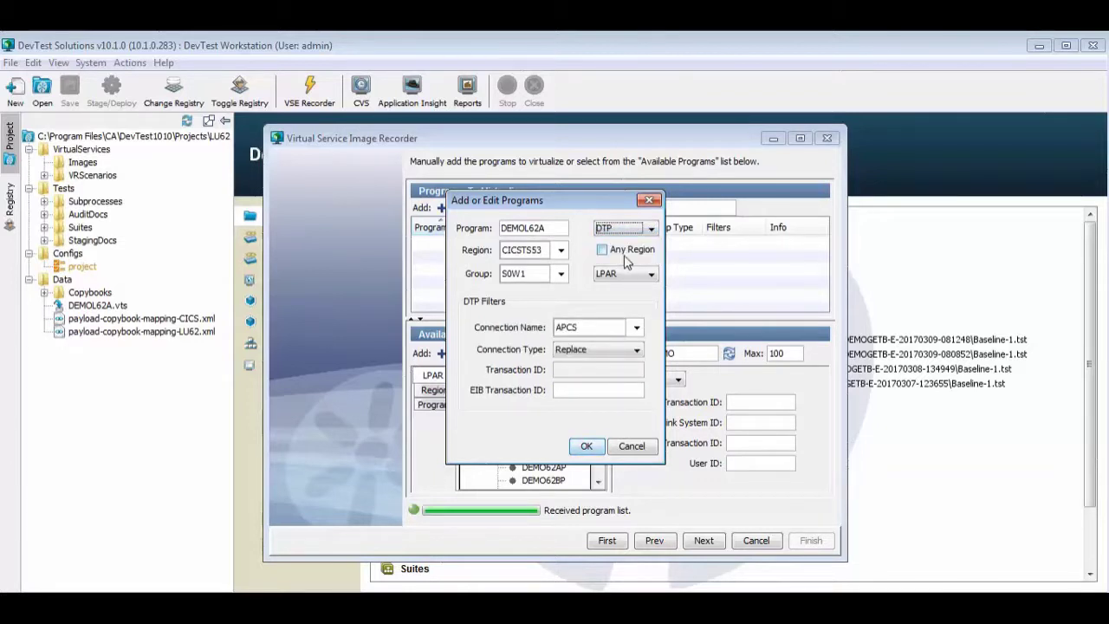
# Clear the DTP connection name filter, keep the connection type at Replace, and confirm the DEMOL62A program entry
pyautogui.click(637, 329)
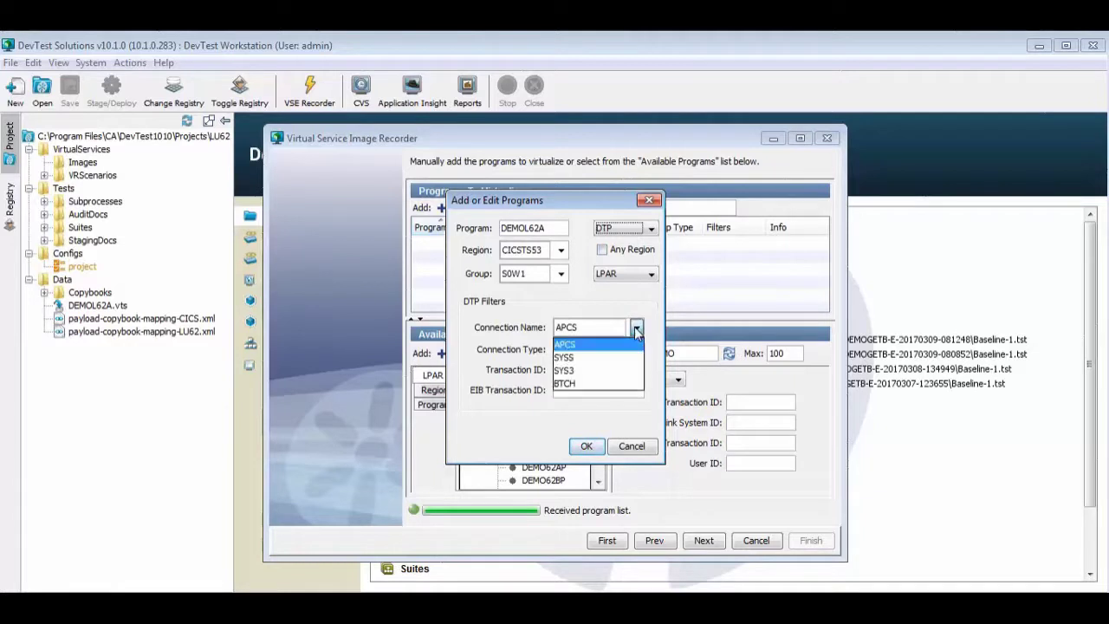
pyautogui.doubleClick(570, 327)
pyautogui.press('BackSpace')
pyautogui.click(612, 415)
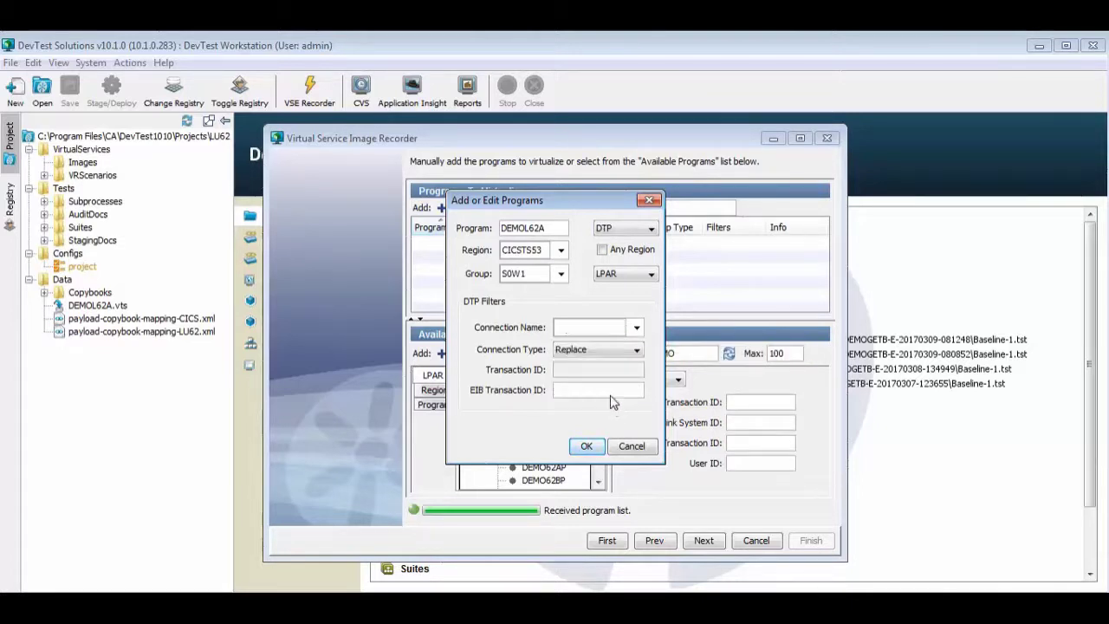
pyautogui.click(597, 350)
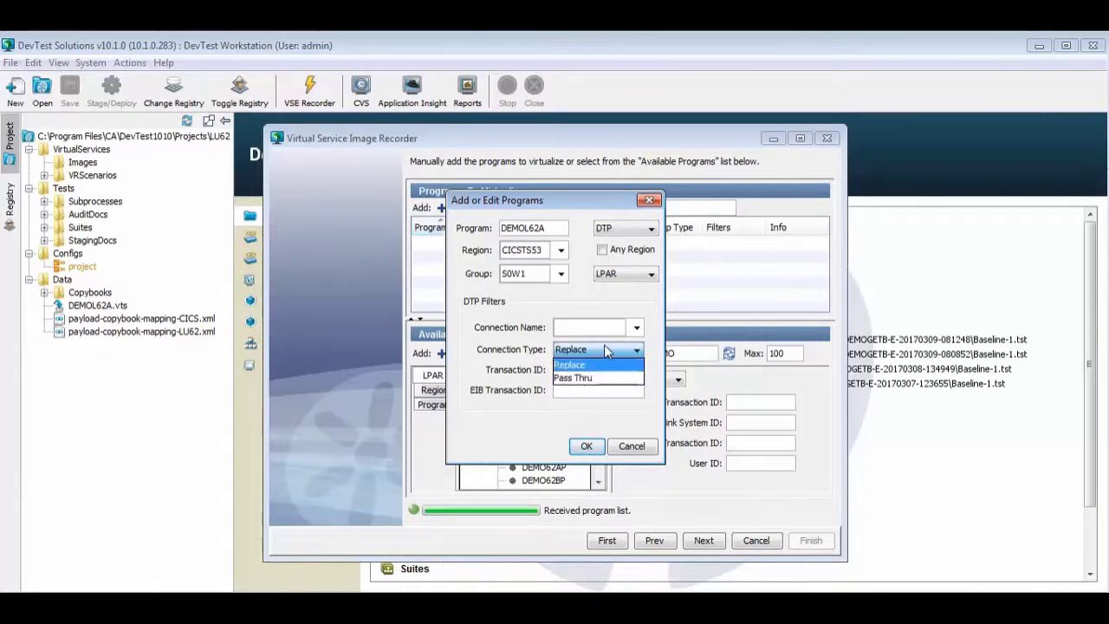
pyautogui.click(607, 350)
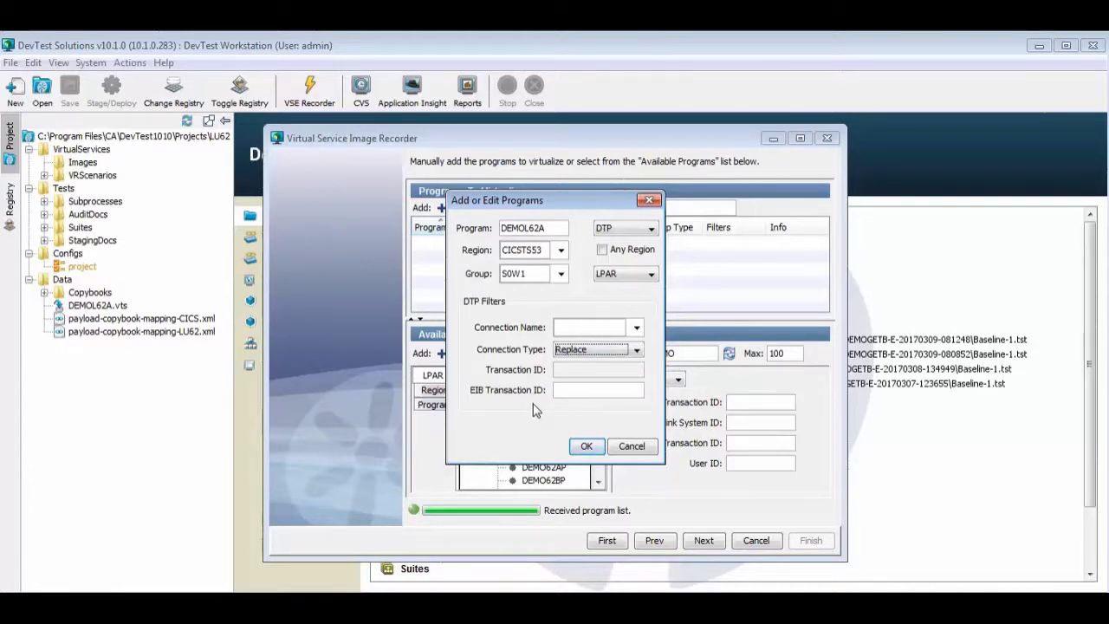
pyautogui.click(588, 446)
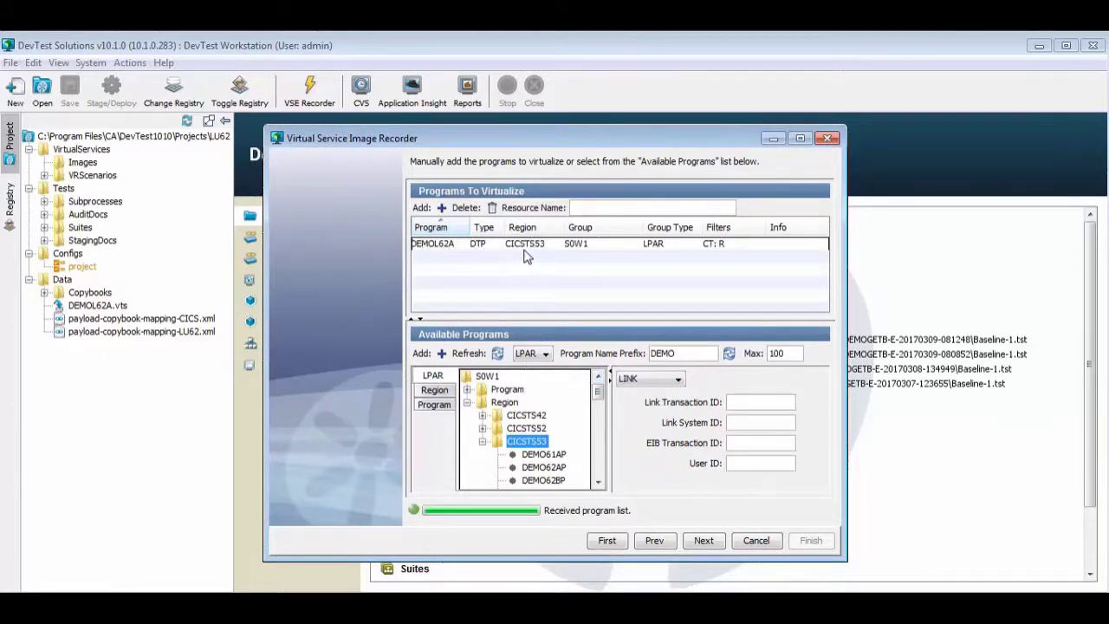
# Start the recording, then run transaction l62a in the Vista TN3270 session and request the next account record twice
pyautogui.click(704, 540)
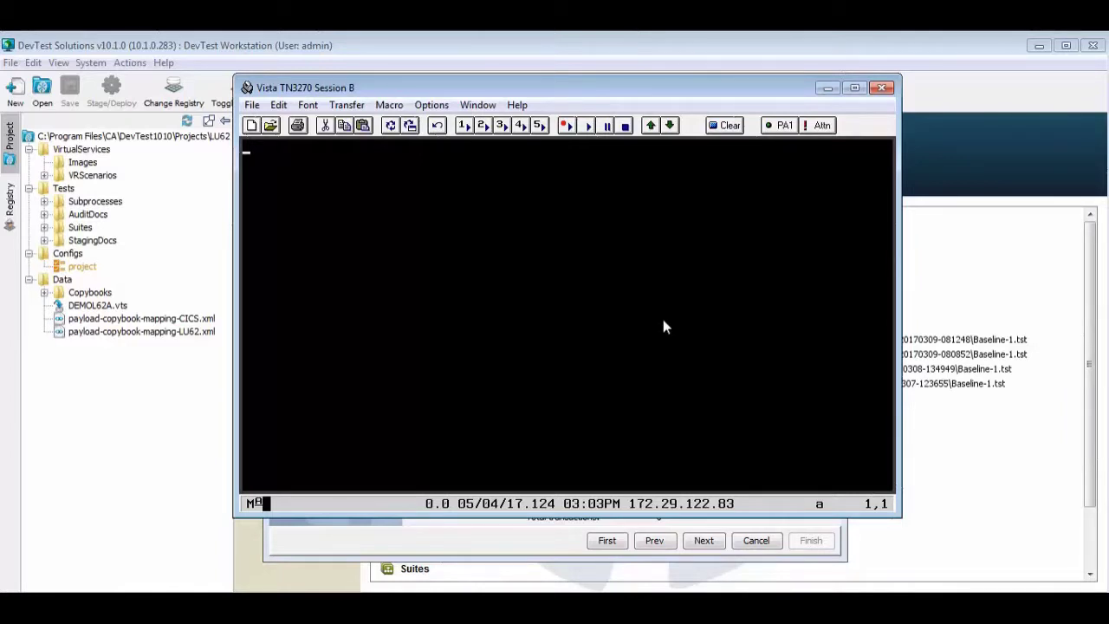
pyautogui.write('l62a')
pyautogui.press('Return')
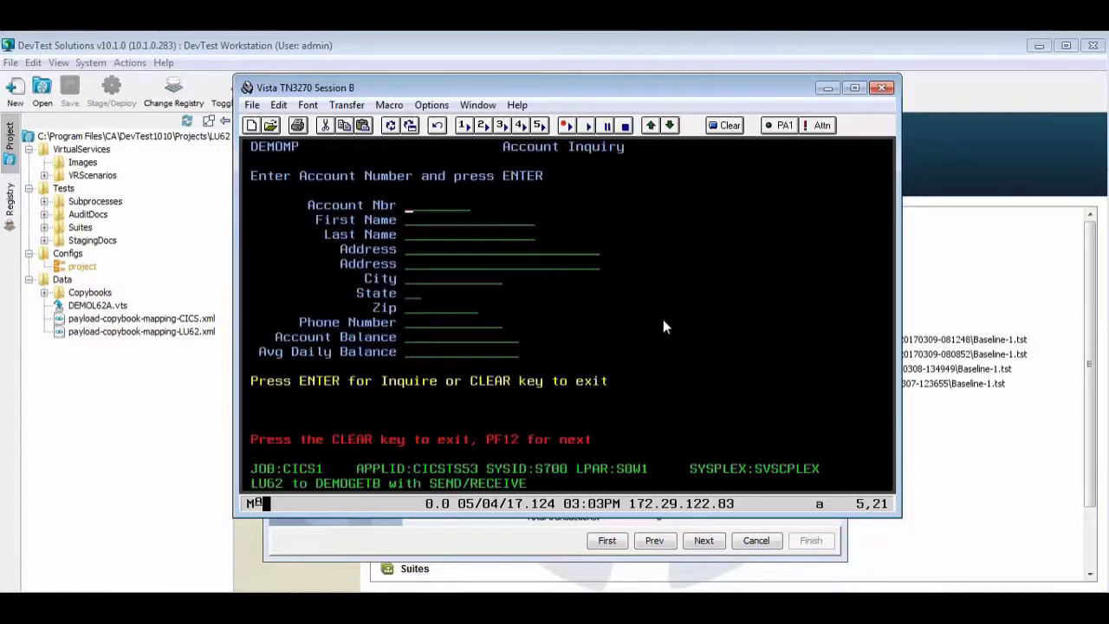
pyautogui.press('F12')
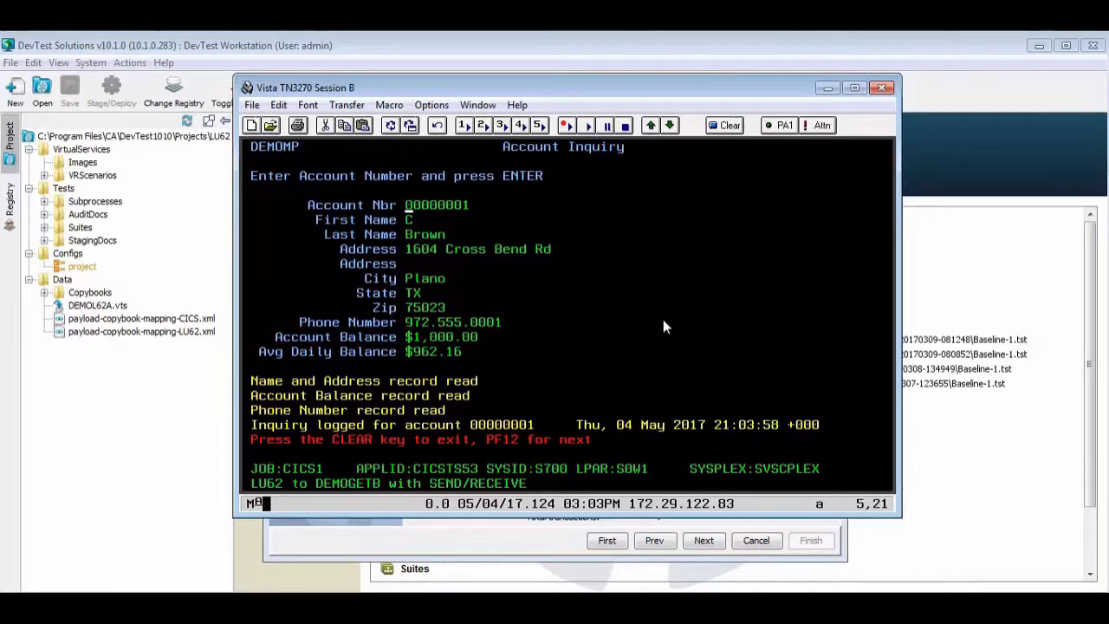
pyautogui.press('F12')
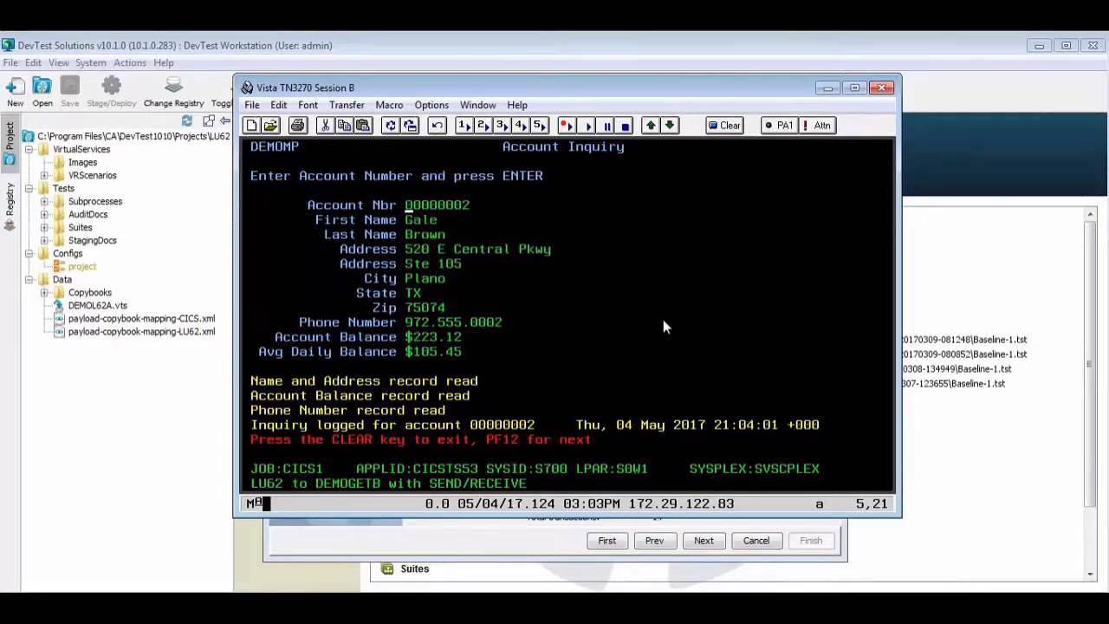
# Request the next account record in the terminal session, check the captured transactions in the recorder, and end the recording
pyautogui.press('F12')
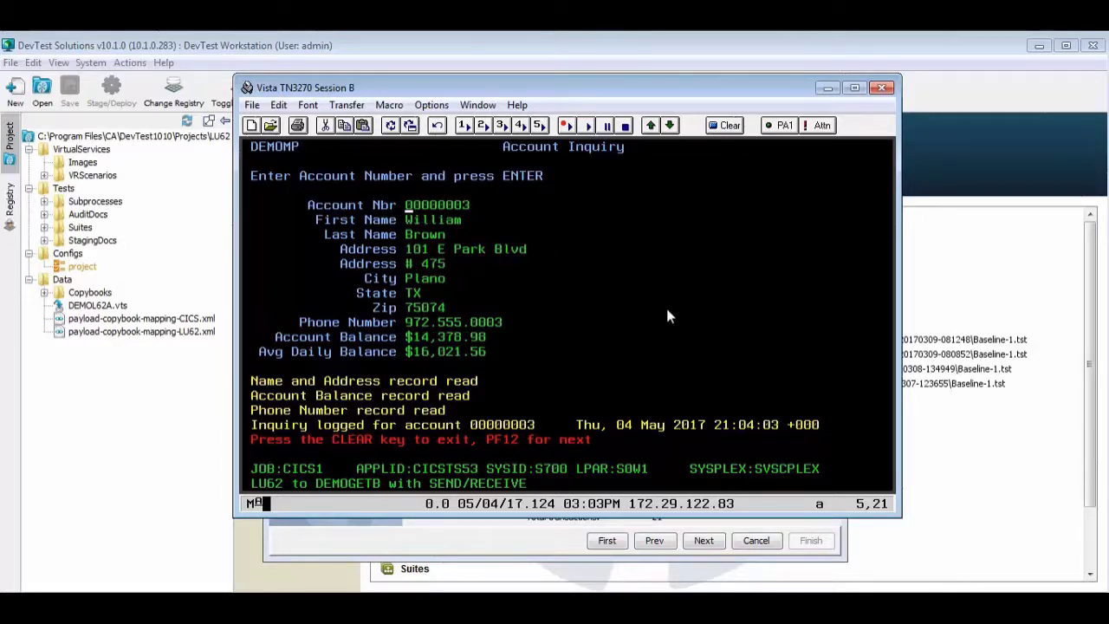
pyautogui.click(826, 89)
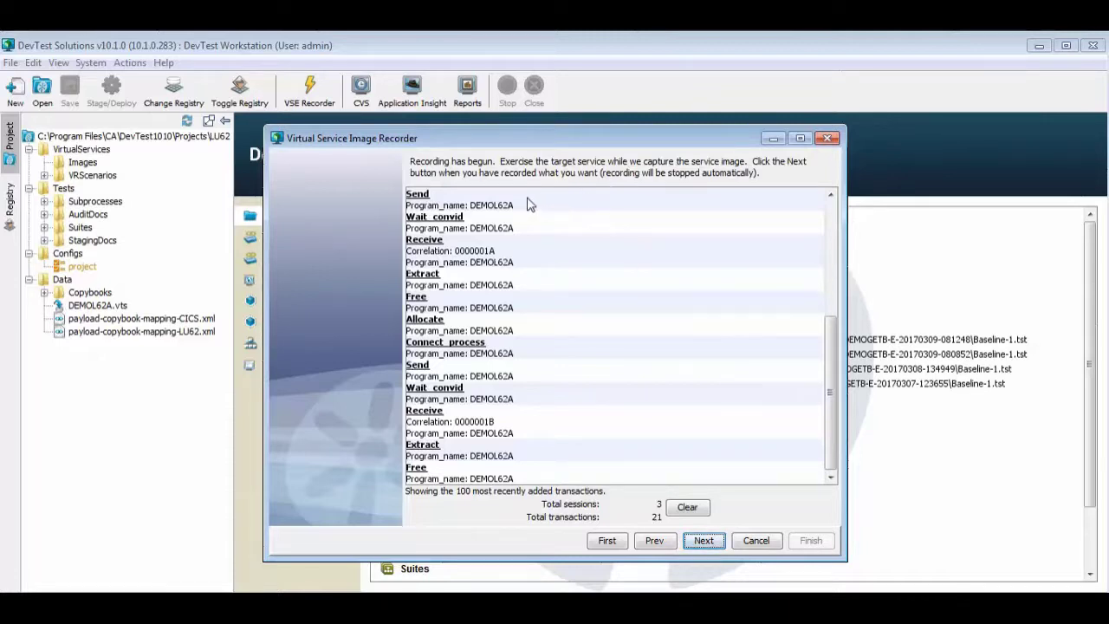
pyautogui.moveTo(830, 334); pyautogui.dragTo(839, 217)
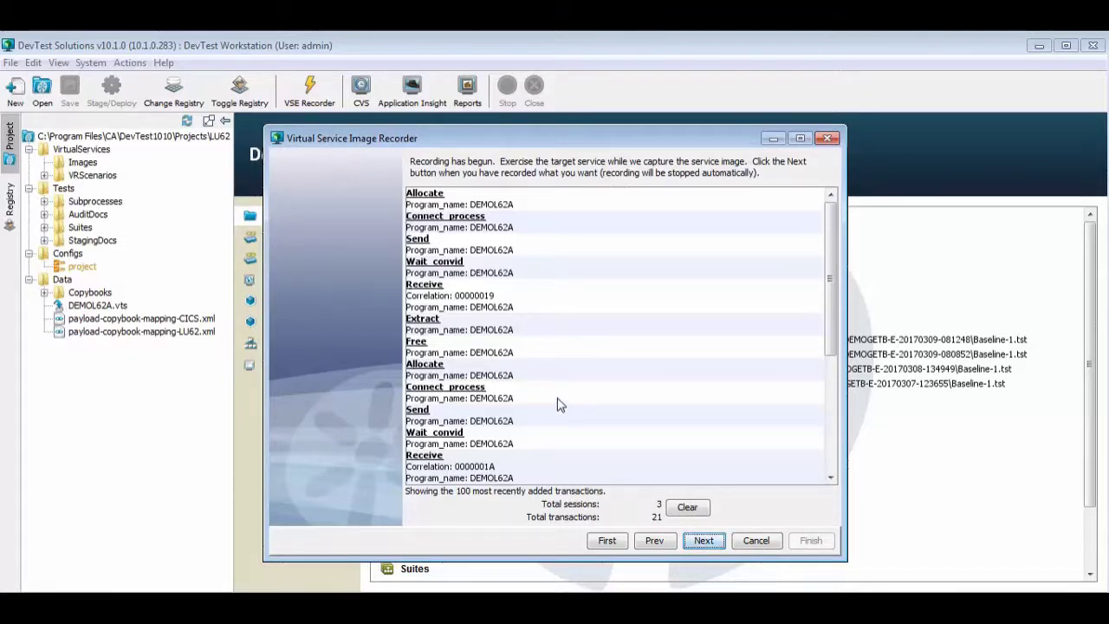
pyautogui.click(703, 541)
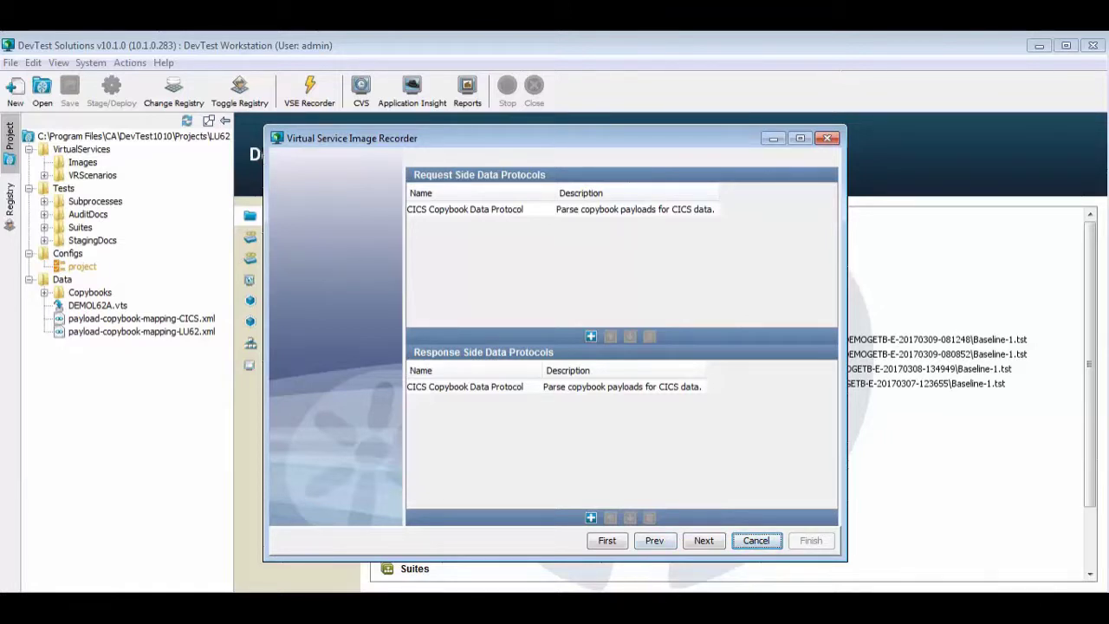
# Examine the DEMOL62A.txt copybook and the match type, key and copybook entries in payload-copybook-mapping-LU62.xml in Notepad, and return to the recorder
pyautogui.click(475, 606)
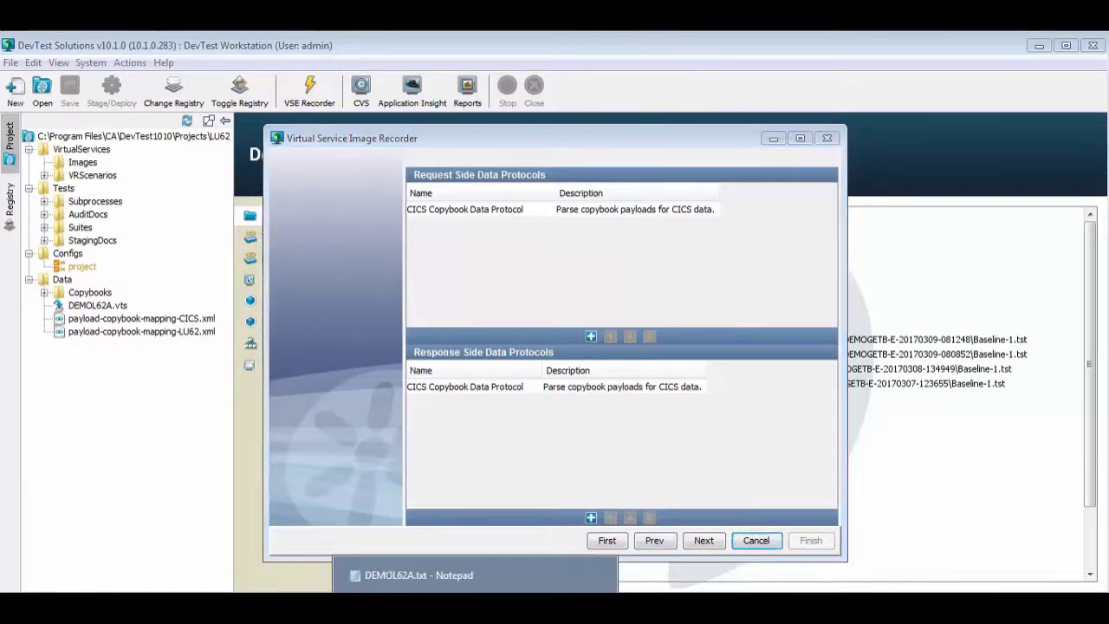
pyautogui.click(467, 574)
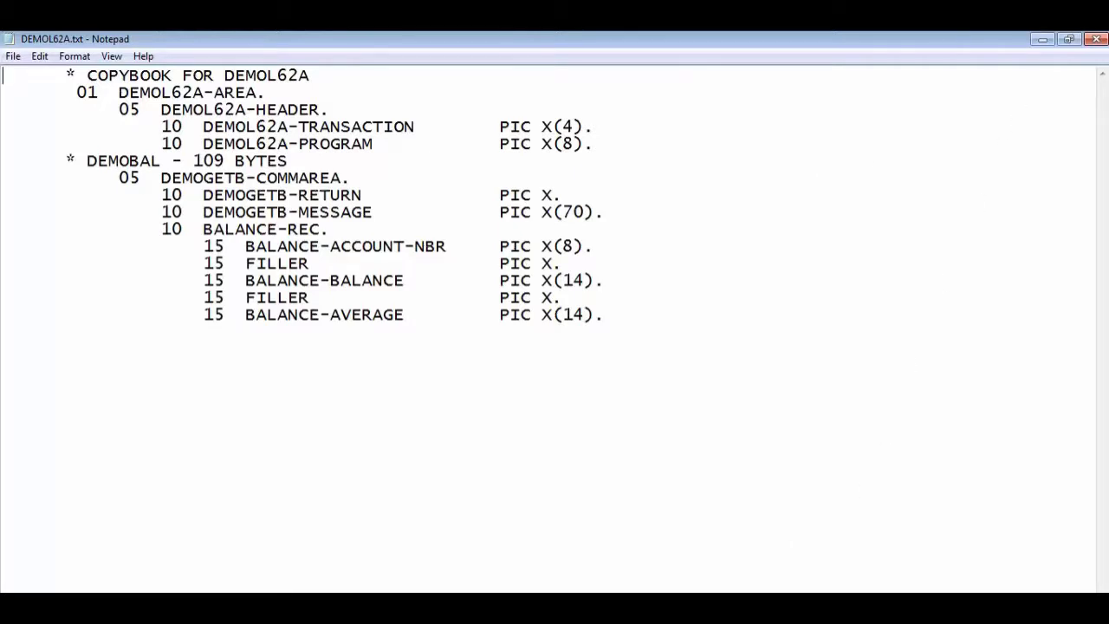
pyautogui.hotkey('alt', 'Tab')
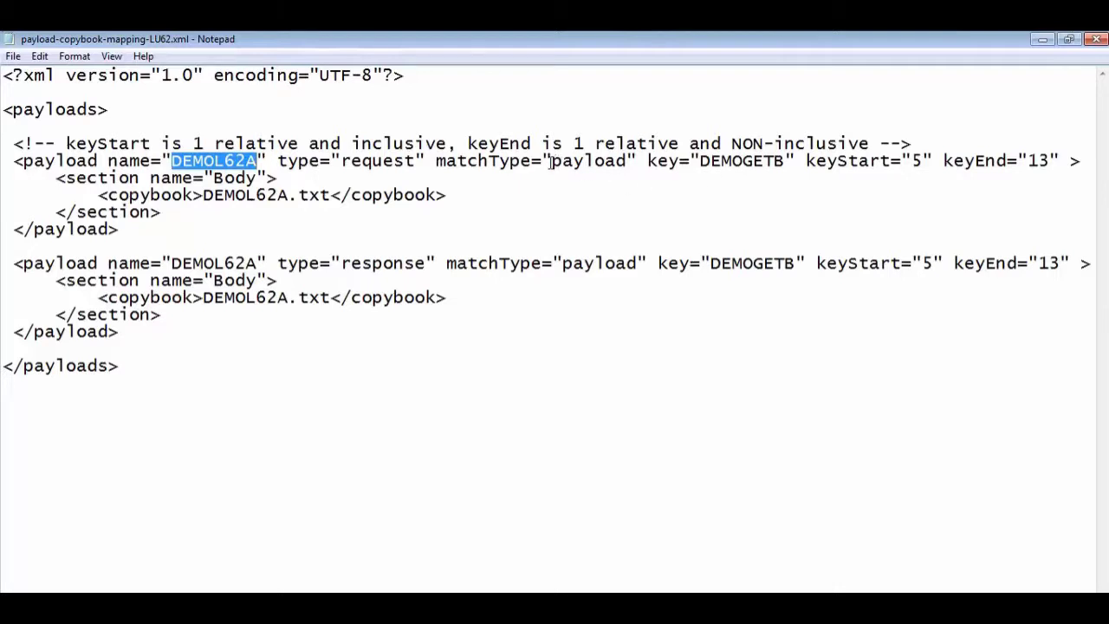
pyautogui.moveTo(552, 163); pyautogui.dragTo(630, 165)
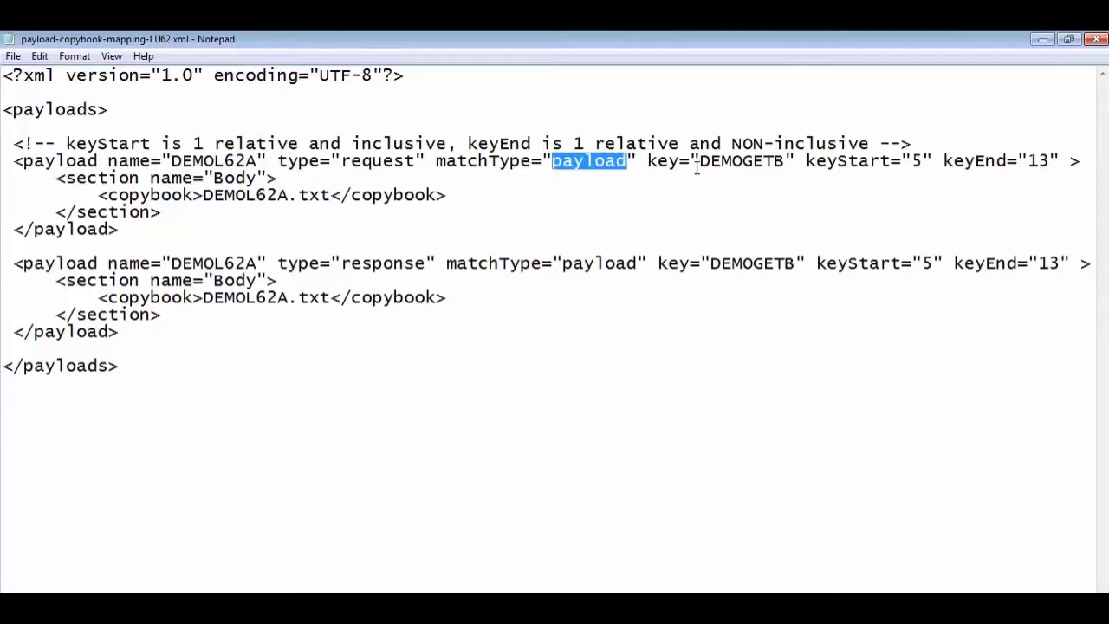
pyautogui.moveTo(700, 163); pyautogui.dragTo(785, 163)
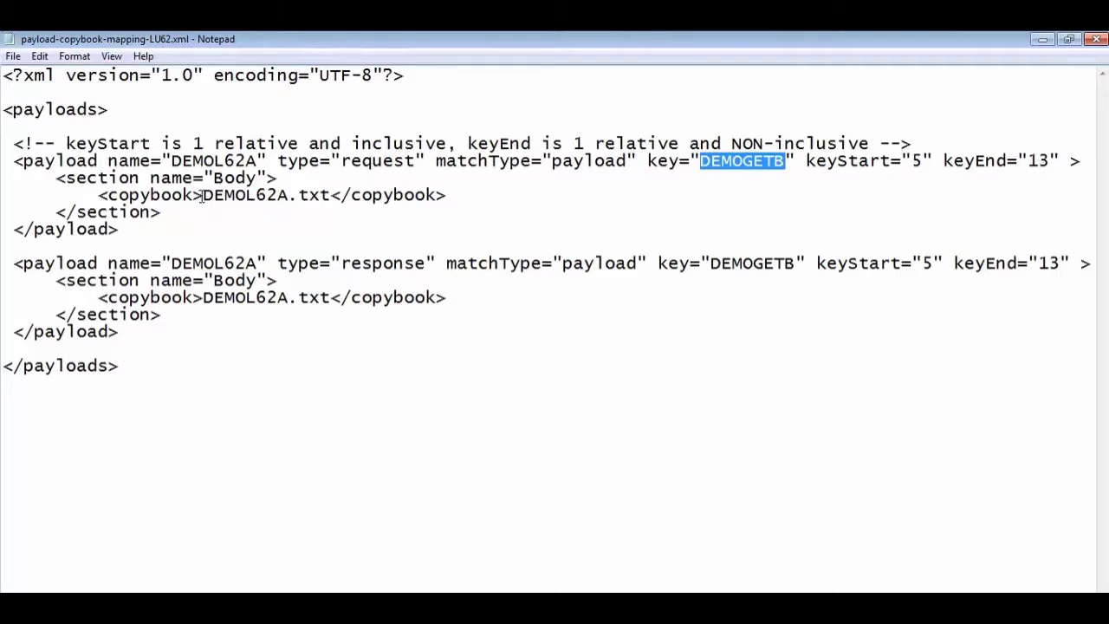
pyautogui.moveTo(202, 196); pyautogui.dragTo(338, 201)
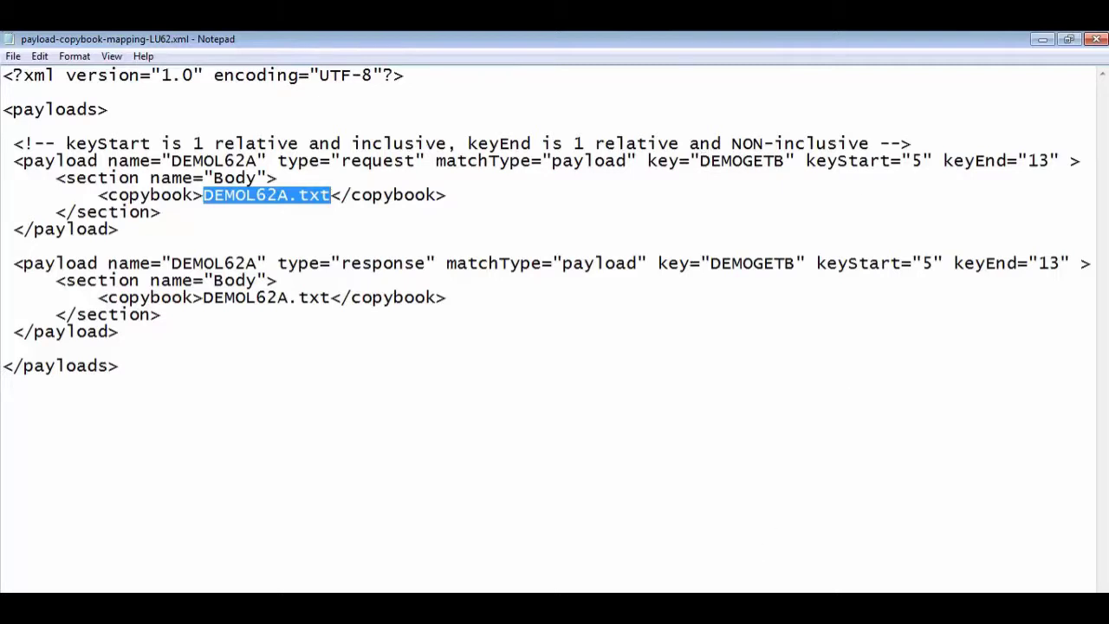
pyautogui.click(485, 574)
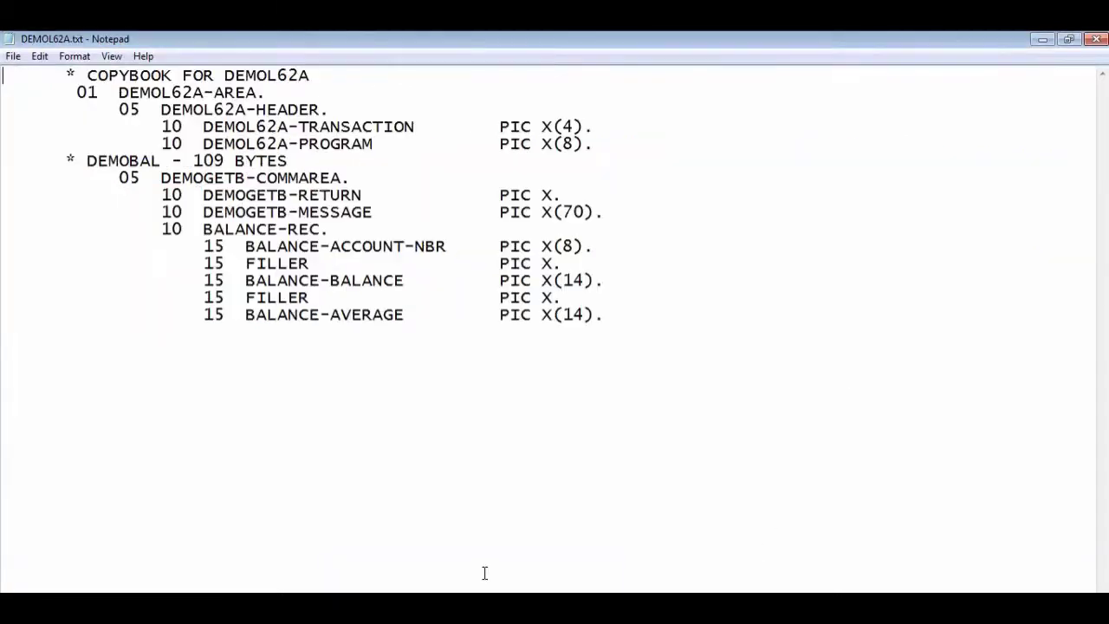
pyautogui.moveTo(203, 144); pyautogui.dragTo(378, 141)
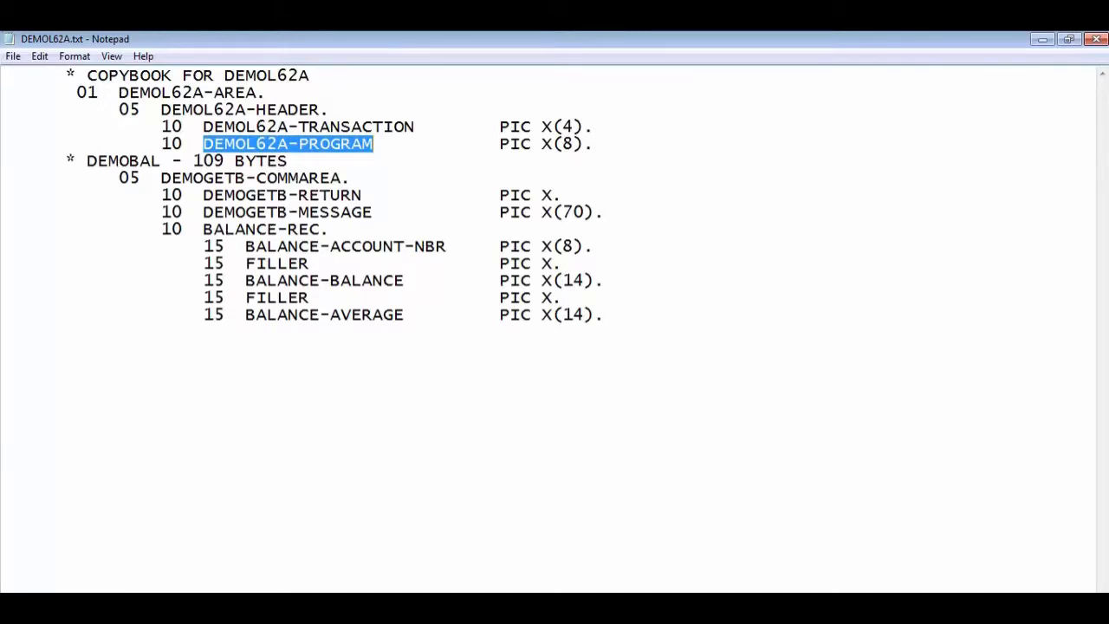
pyautogui.click(849, 575)
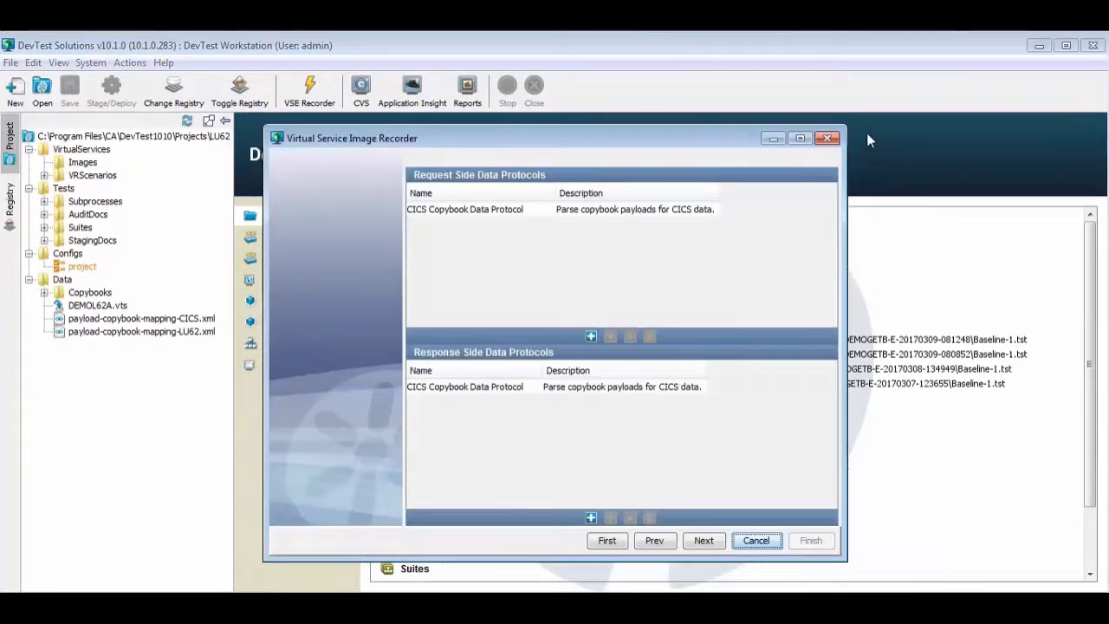
# Set the copybook definition folder to Data/Copybooks and the map path to Data/payload-copybook-mapping-LU62.xml, and choose the payload encoding
pyautogui.click(704, 546)
pyautogui.click(826, 183)
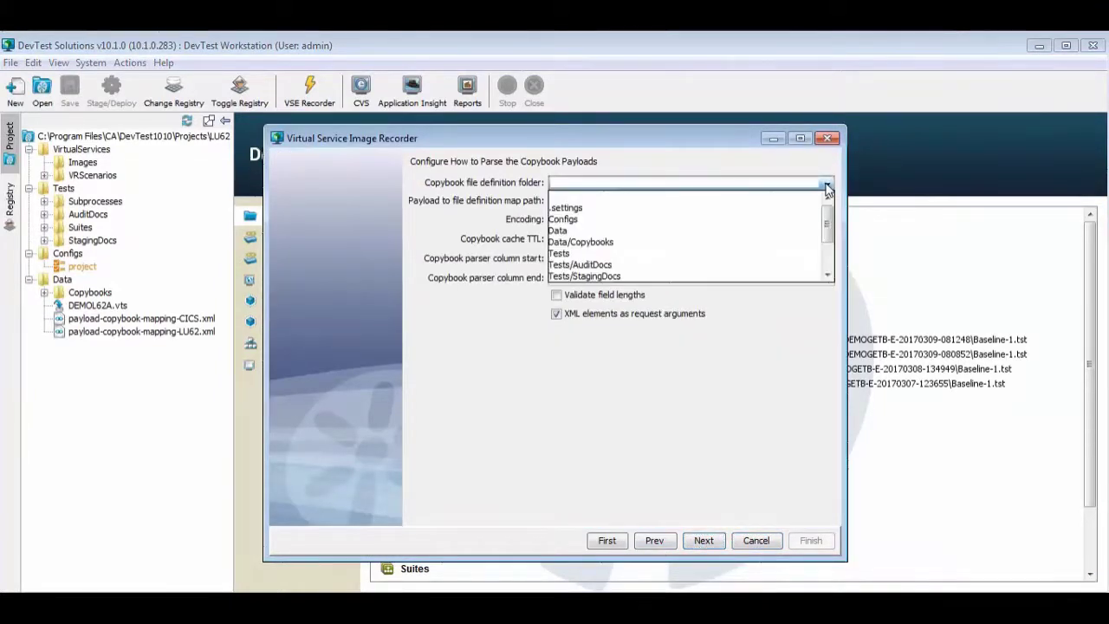
pyautogui.click(657, 243)
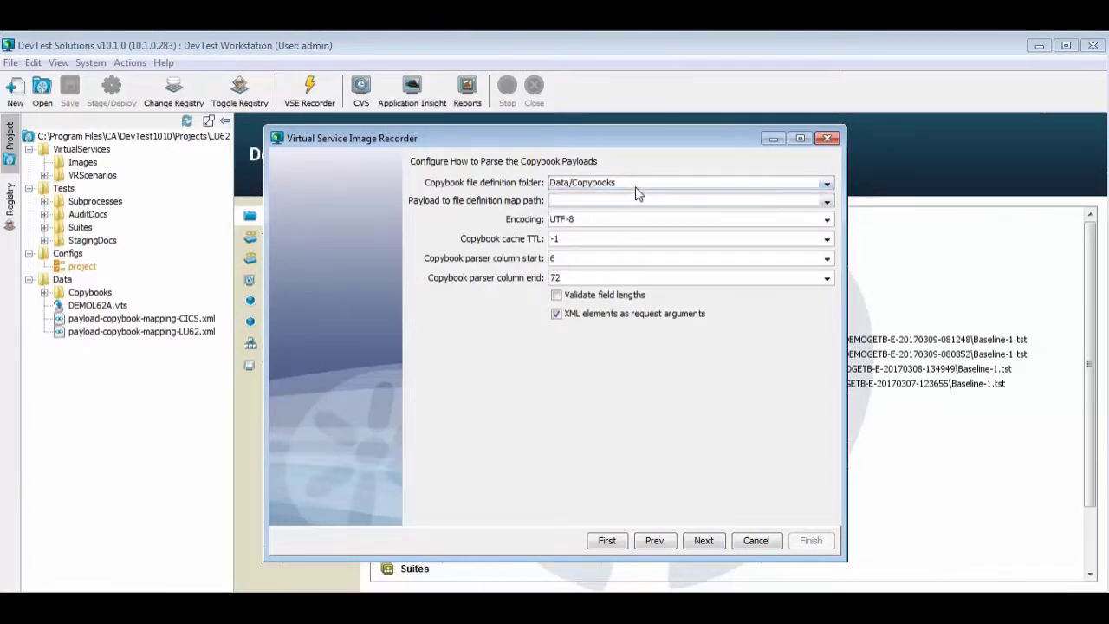
pyautogui.click(822, 203)
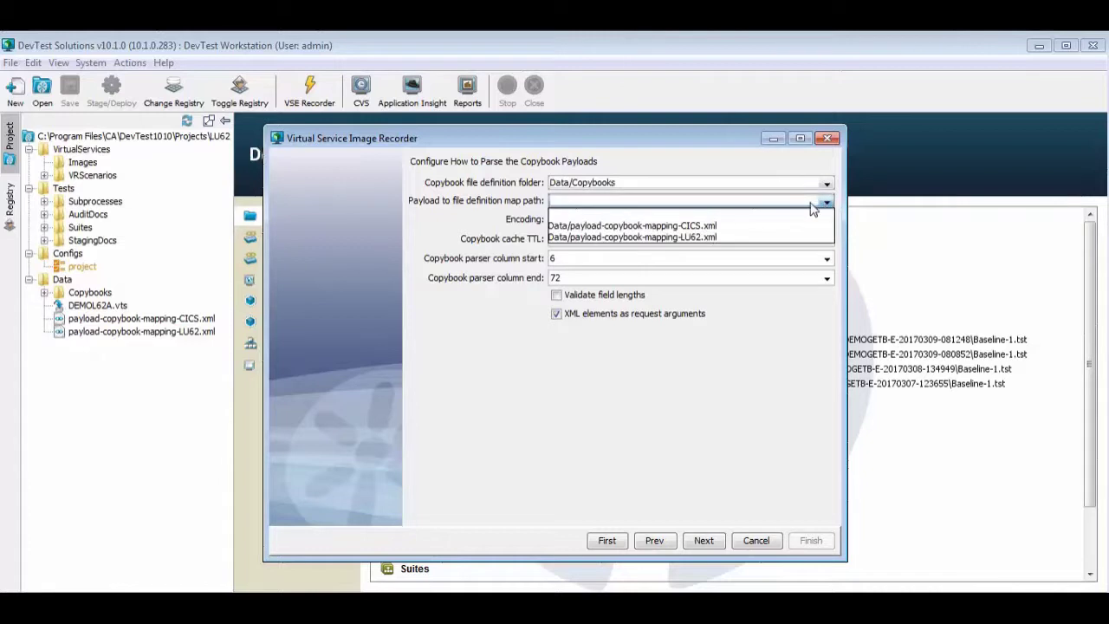
pyautogui.click(712, 237)
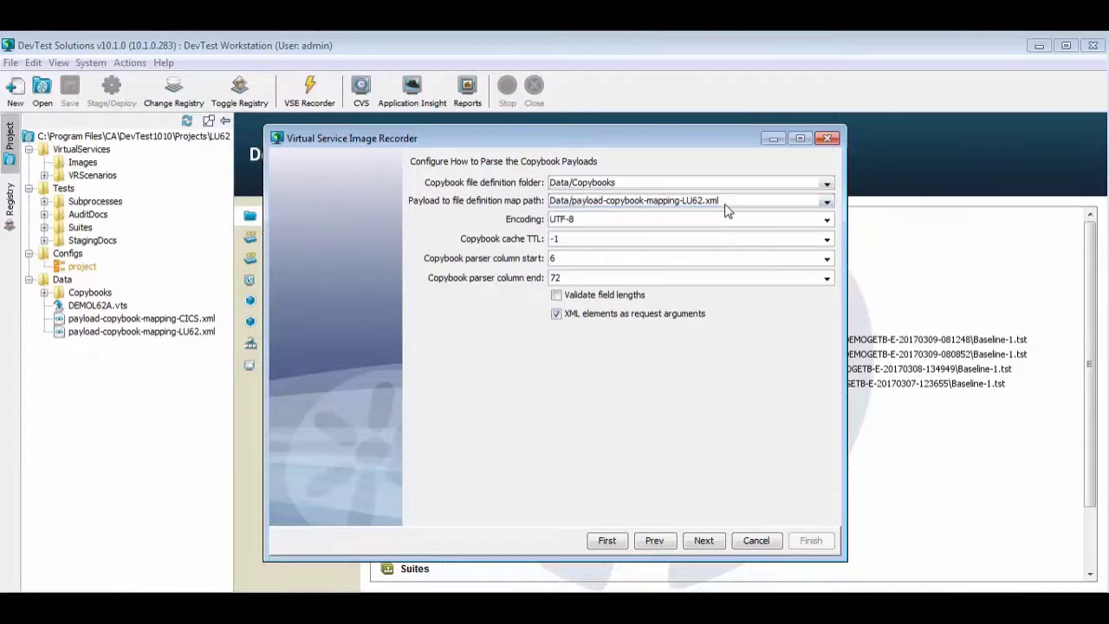
pyautogui.click(827, 222)
pyautogui.click(785, 257)
# Post-process the recorded transactions, enable opening the service image, and finish the recorder to store the virtual service
pyautogui.click(704, 540)
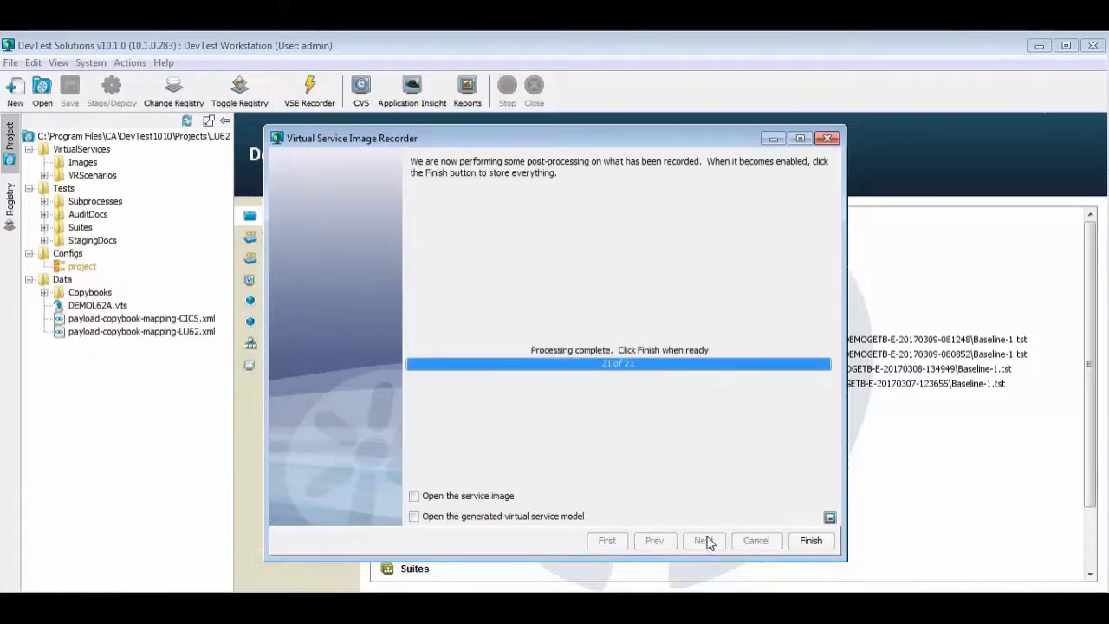
pyautogui.click(462, 496)
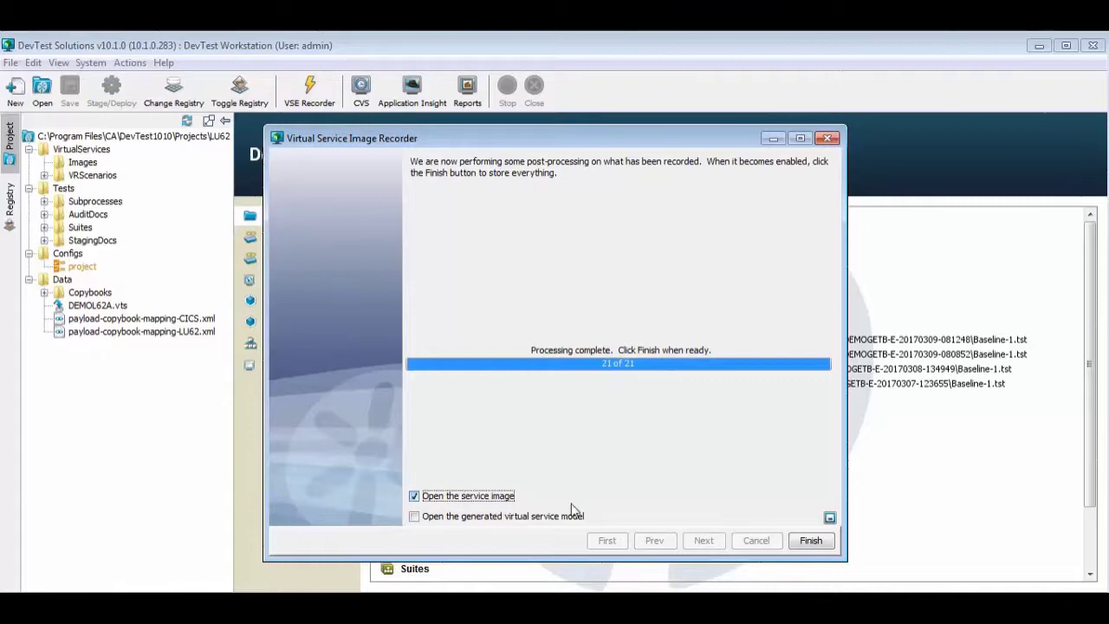
pyautogui.click(809, 542)
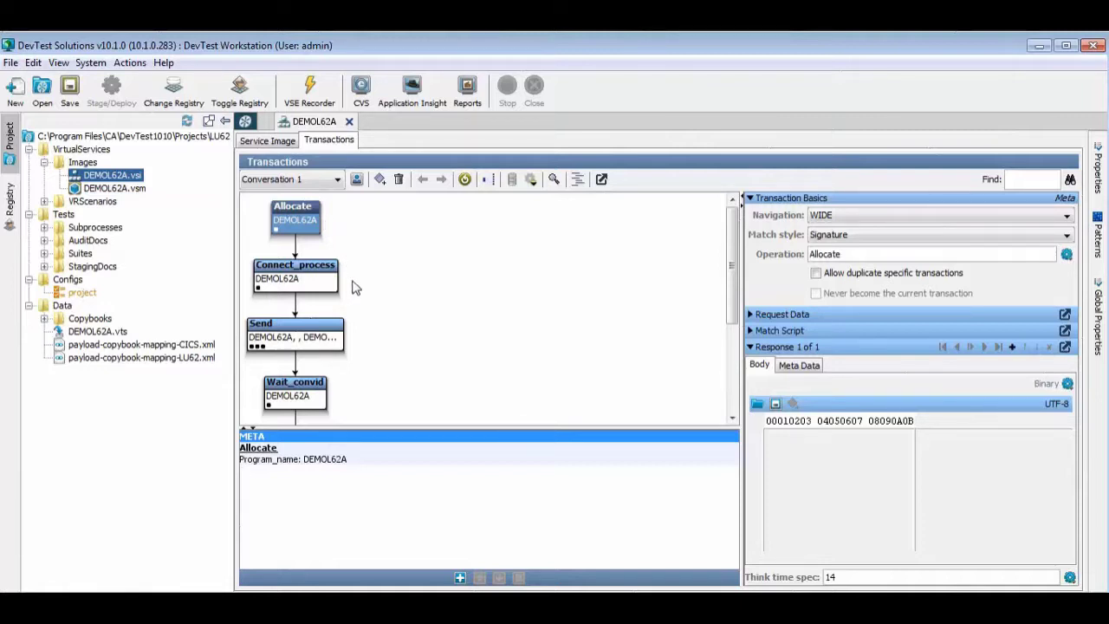
# Inspect the Send transaction in the DEMOL62A service image, enlarging the request list to compare its parsed copybook arguments
pyautogui.moveTo(732, 271); pyautogui.dragTo(732, 371)
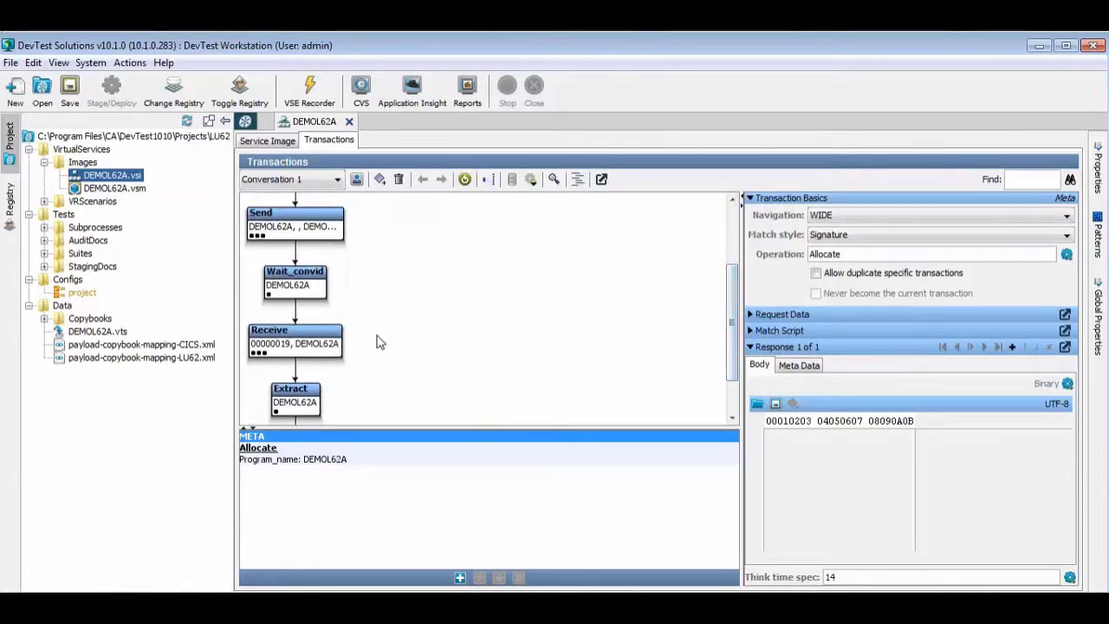
pyautogui.click(298, 223)
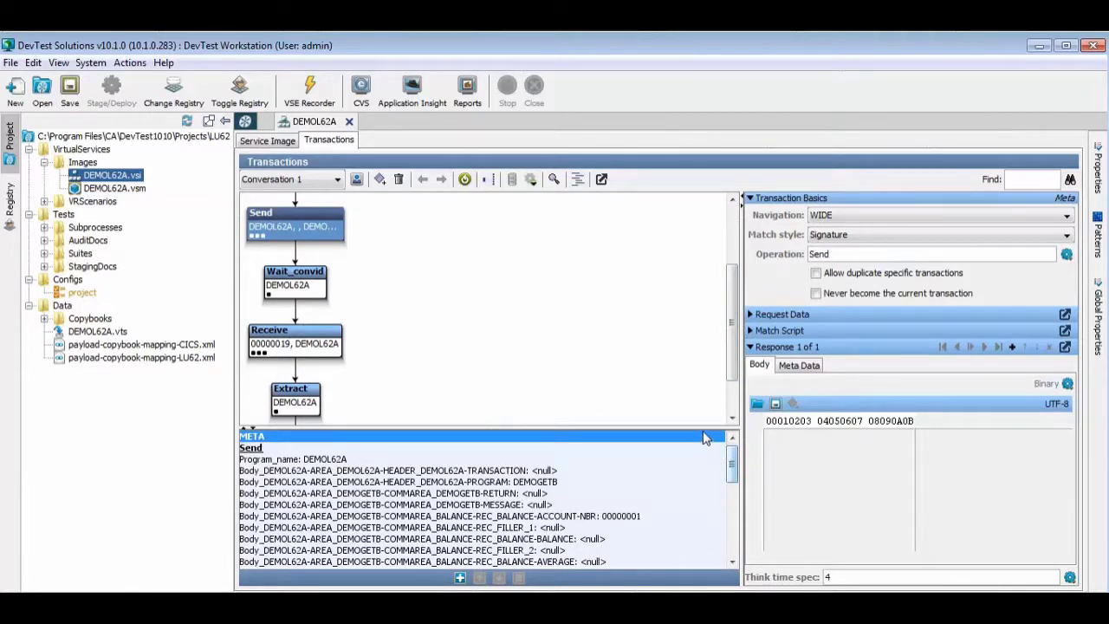
pyautogui.moveTo(705, 430); pyautogui.dragTo(706, 304)
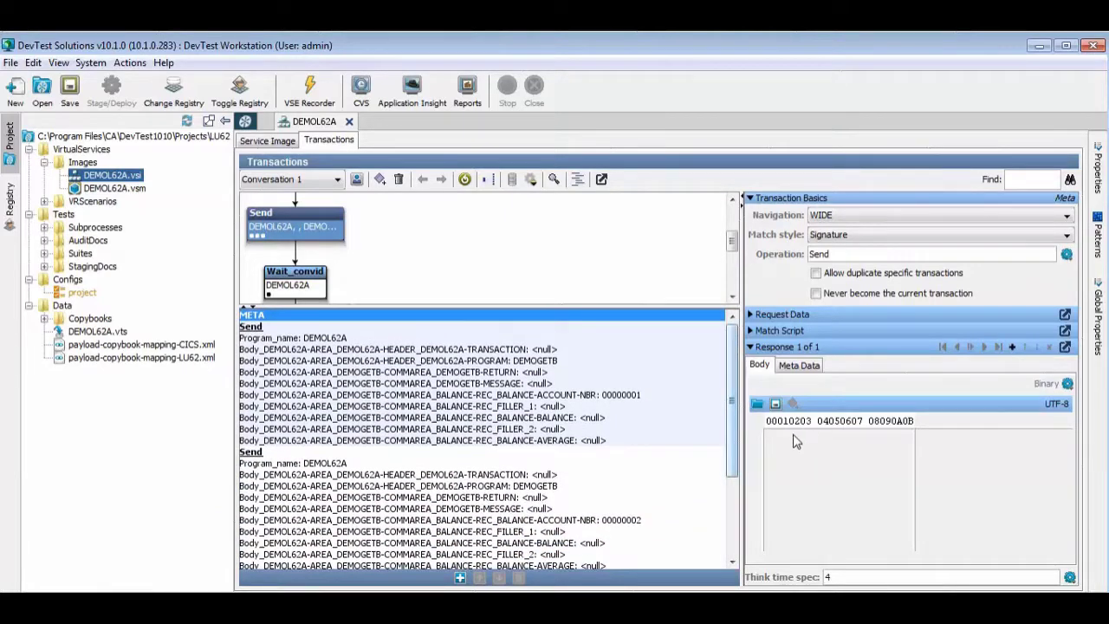
pyautogui.moveTo(731, 410); pyautogui.dragTo(750, 388)
# Change BALANCE-BALANCE to $1,999.00 in the META response of the Receive transaction
pyautogui.click(733, 277)
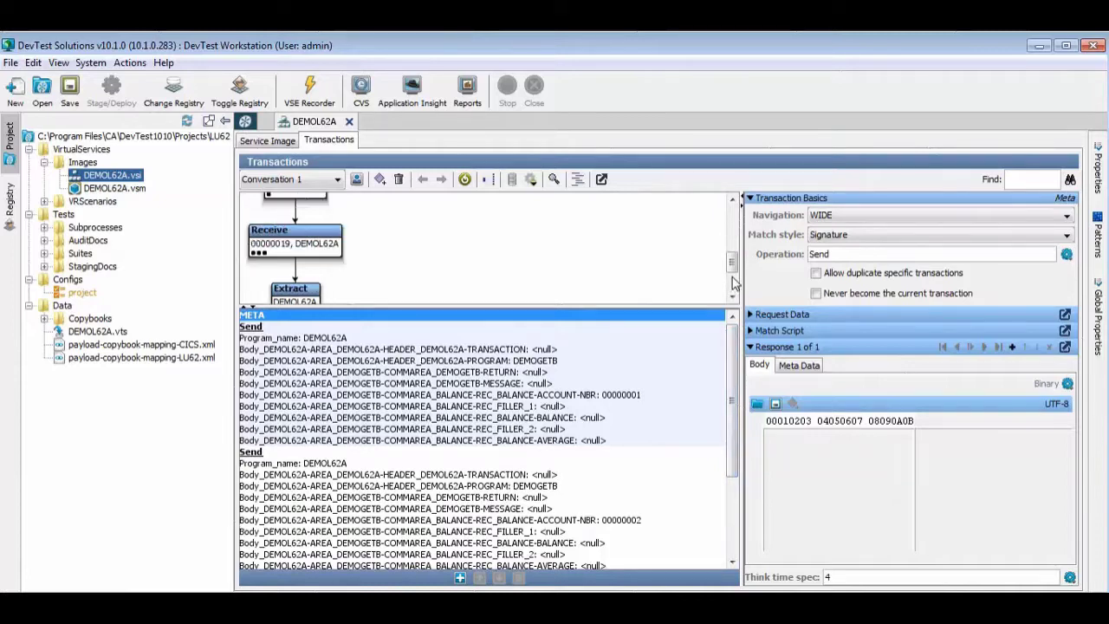
pyautogui.click(309, 242)
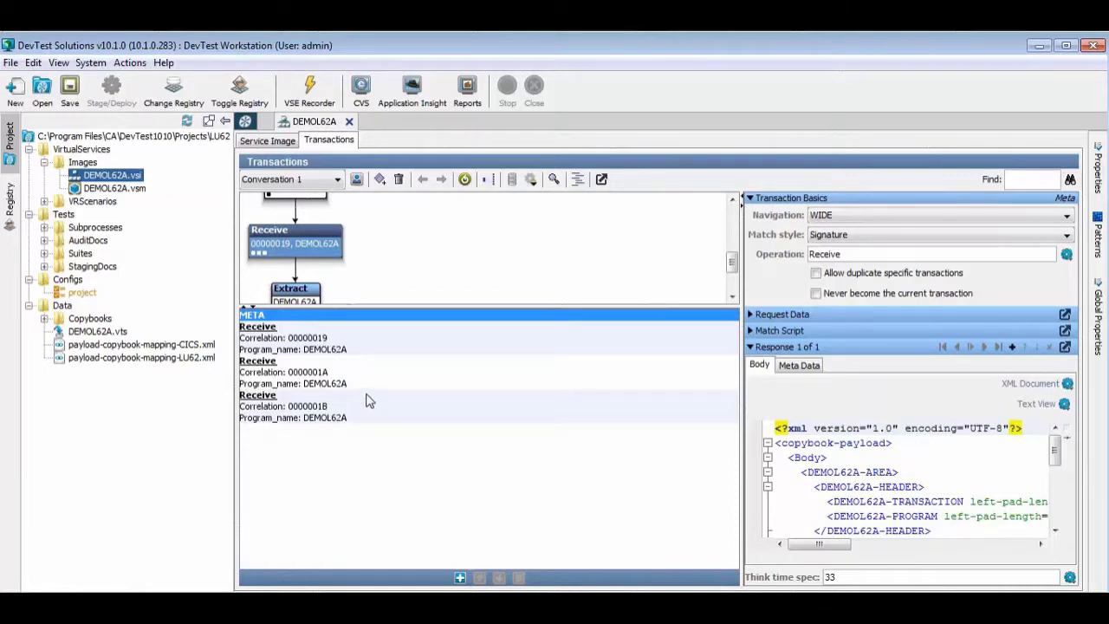
pyautogui.click(1065, 347)
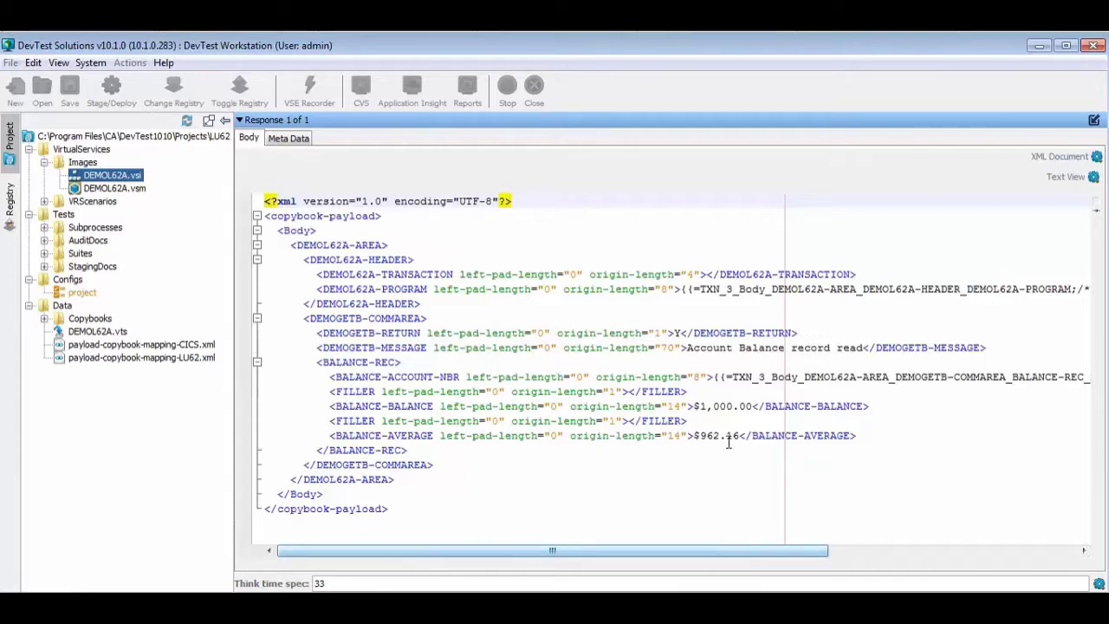
pyautogui.moveTo(713, 405); pyautogui.dragTo(735, 405)
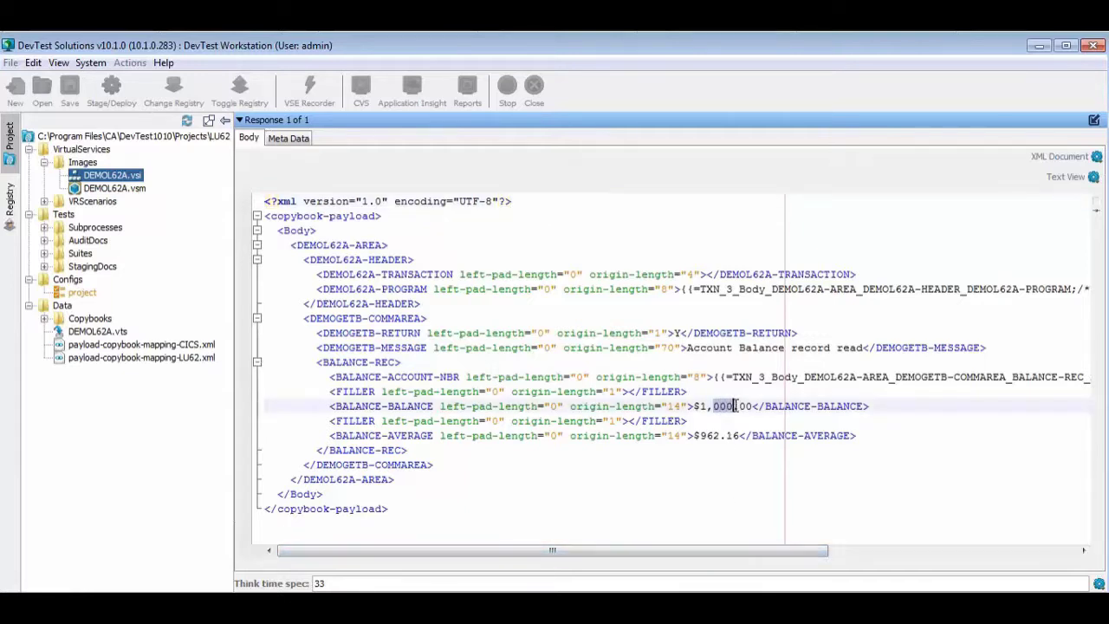
pyautogui.write('999')
pyautogui.click(1094, 124)
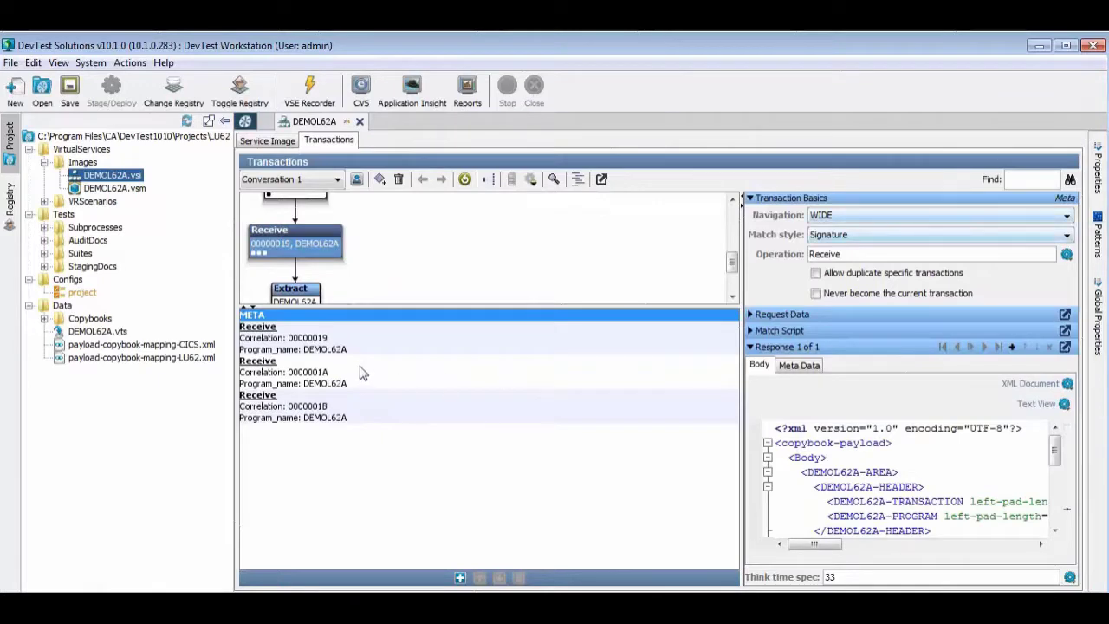
# Review the full copybook response of the first specific Receive transaction, including its account number and balance fields
pyautogui.click(321, 347)
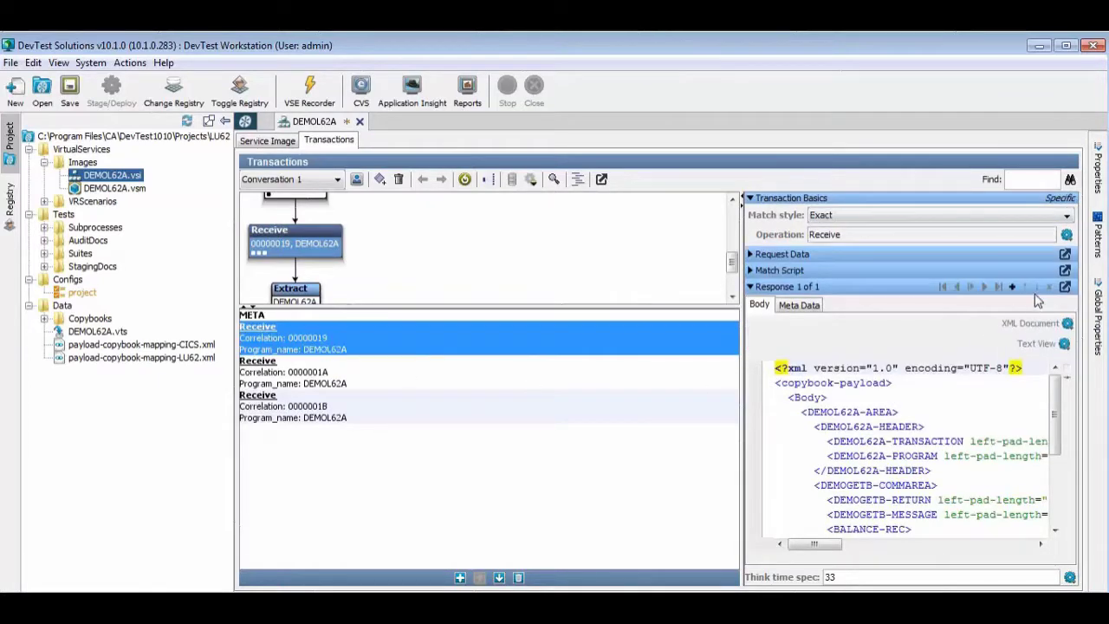
pyautogui.click(1067, 289)
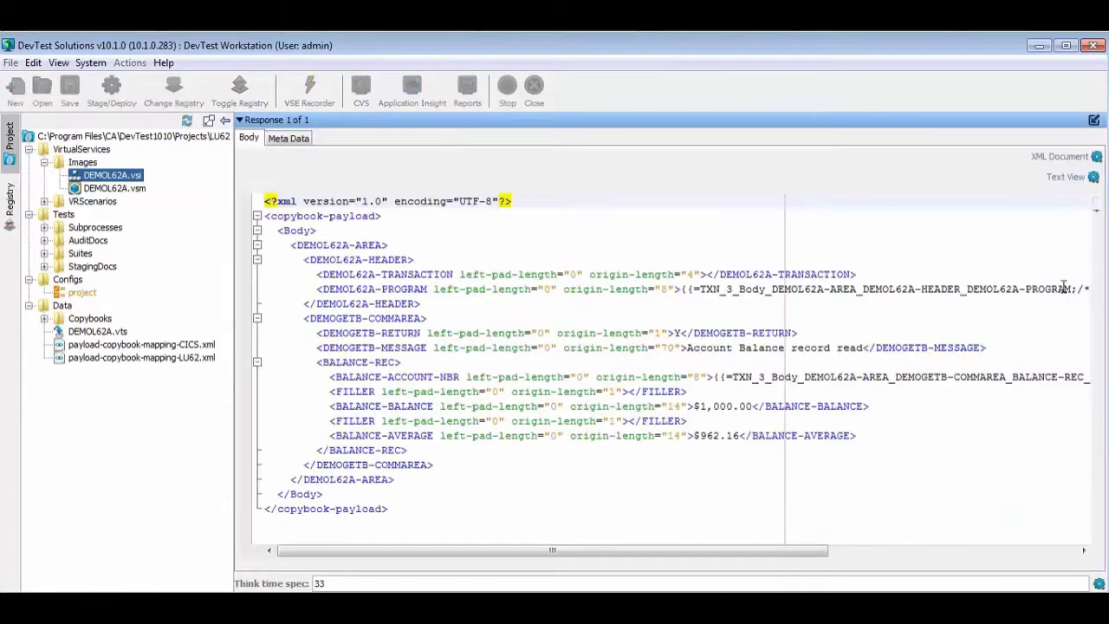
pyautogui.moveTo(706, 552); pyautogui.dragTo(863, 575)
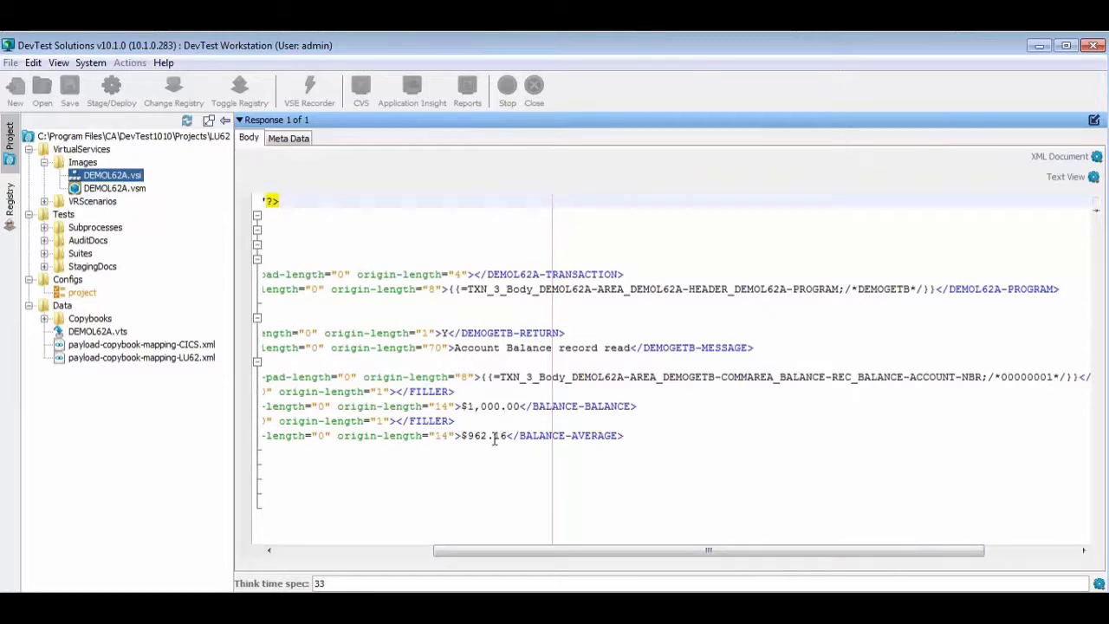
pyautogui.click(1093, 124)
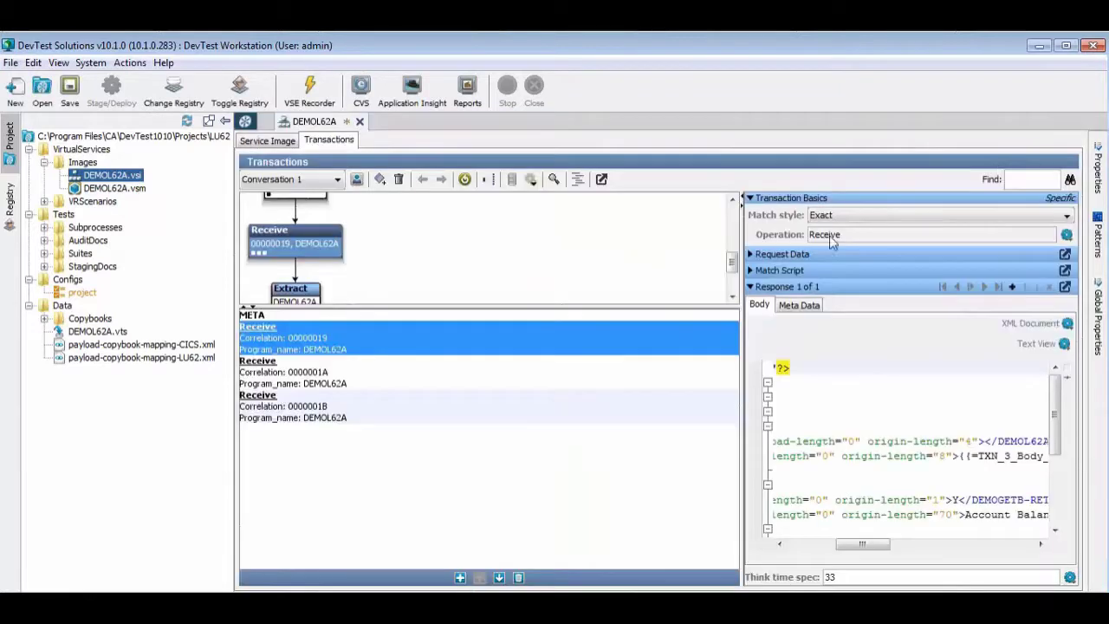
# Review the full copybook response of the second specific Receive transaction, including its account number and balance fields
pyautogui.click(299, 379)
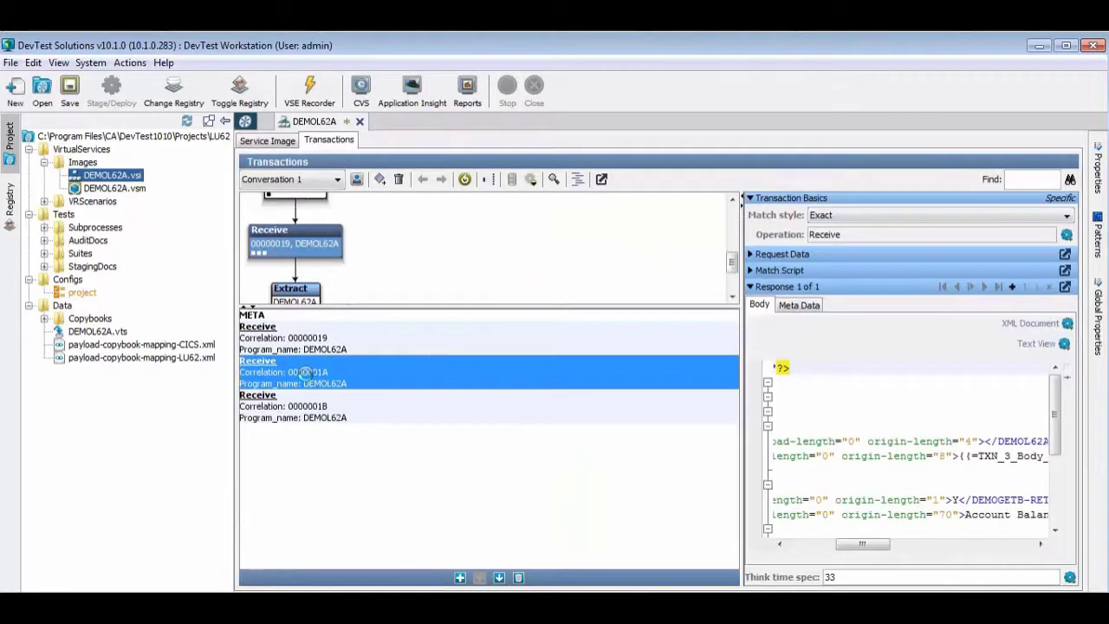
pyautogui.click(1064, 287)
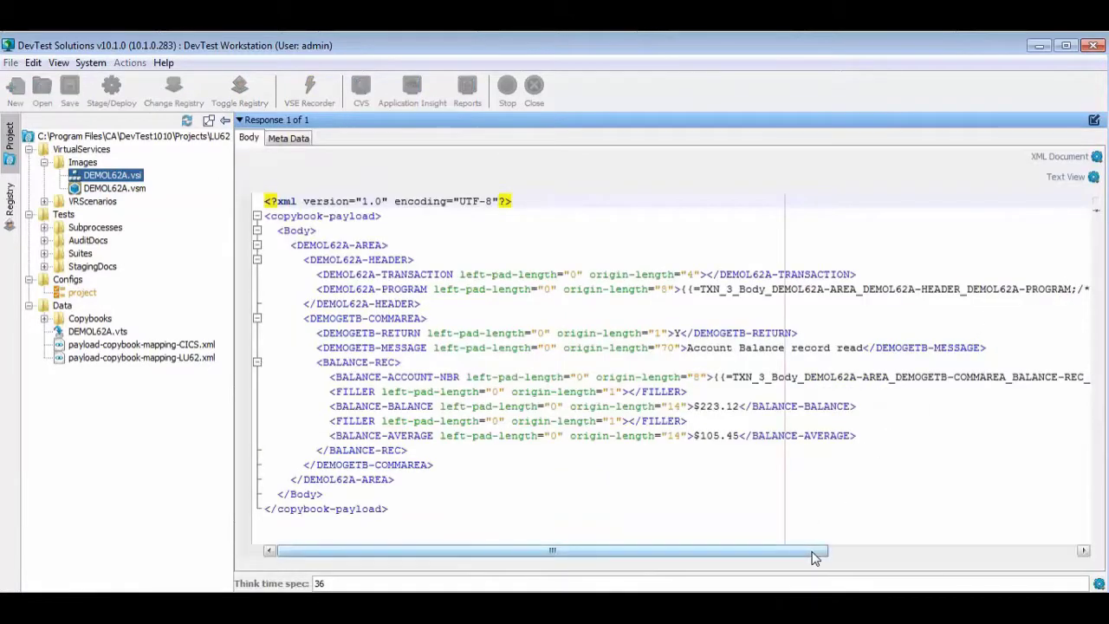
pyautogui.moveTo(736, 550); pyautogui.dragTo(906, 551)
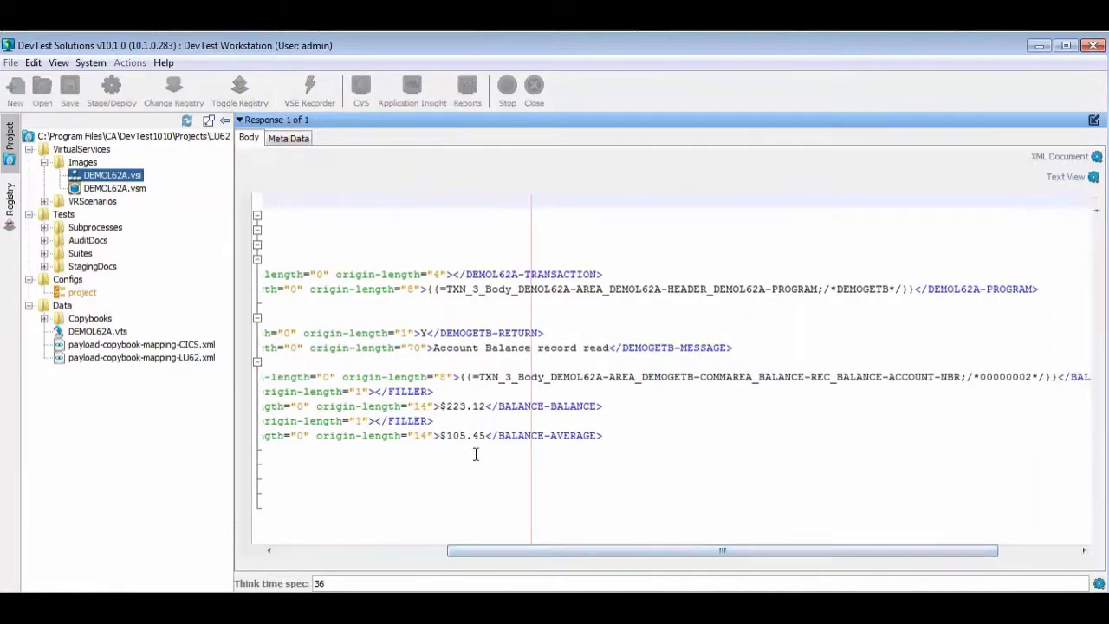
# Restore the enlarged Response pane to normal size and save the DEMOL62A service image
pyautogui.click(1093, 121)
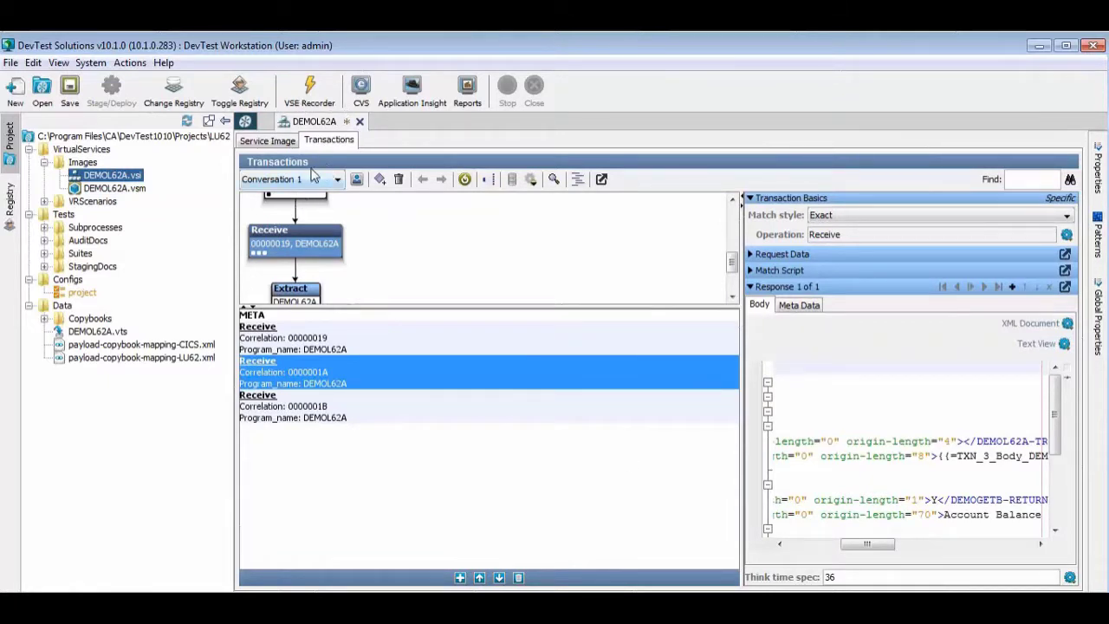
pyautogui.click(72, 93)
pyautogui.click(118, 190)
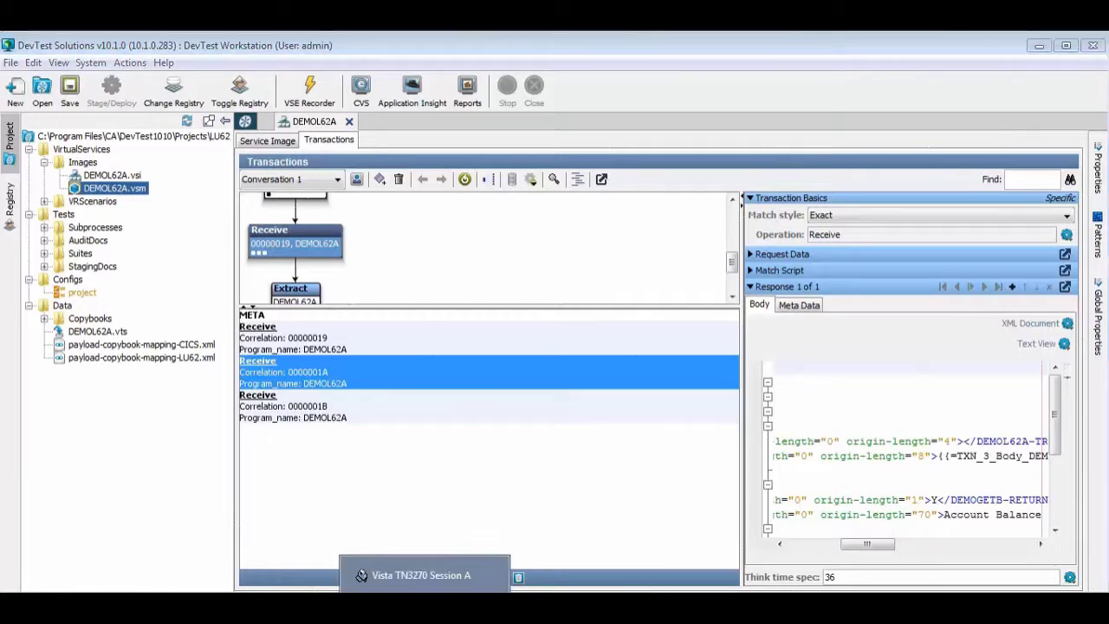
# Switch to Vista TN3270 Session B and release the APCS connection with the command cemt set con(apcs) rel, ending the CEMT session
pyautogui.click(433, 574)
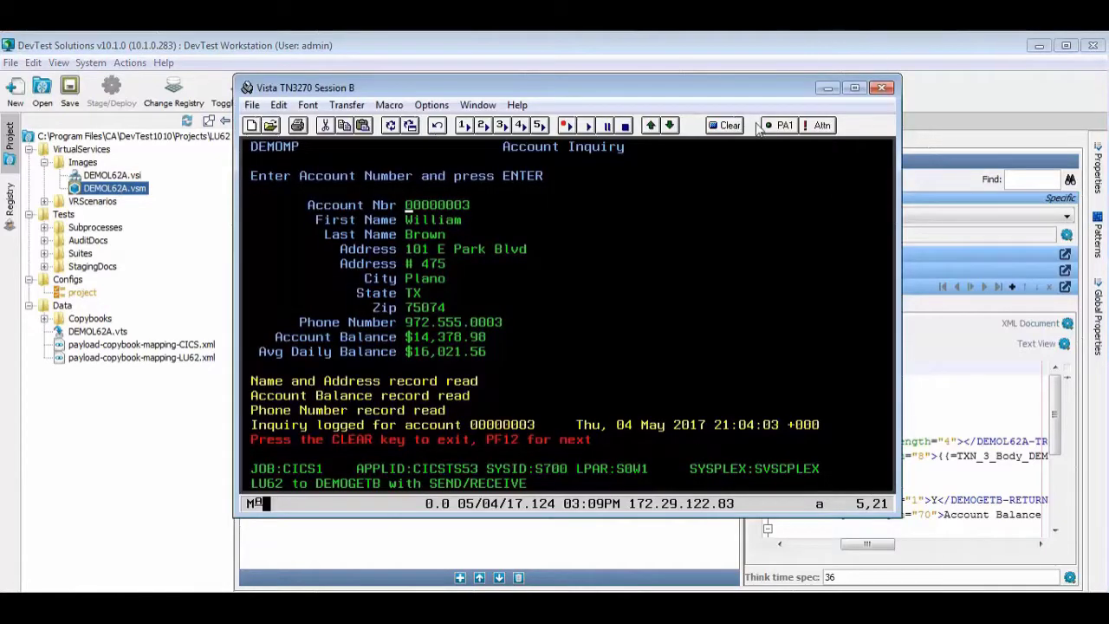
pyautogui.click(728, 126)
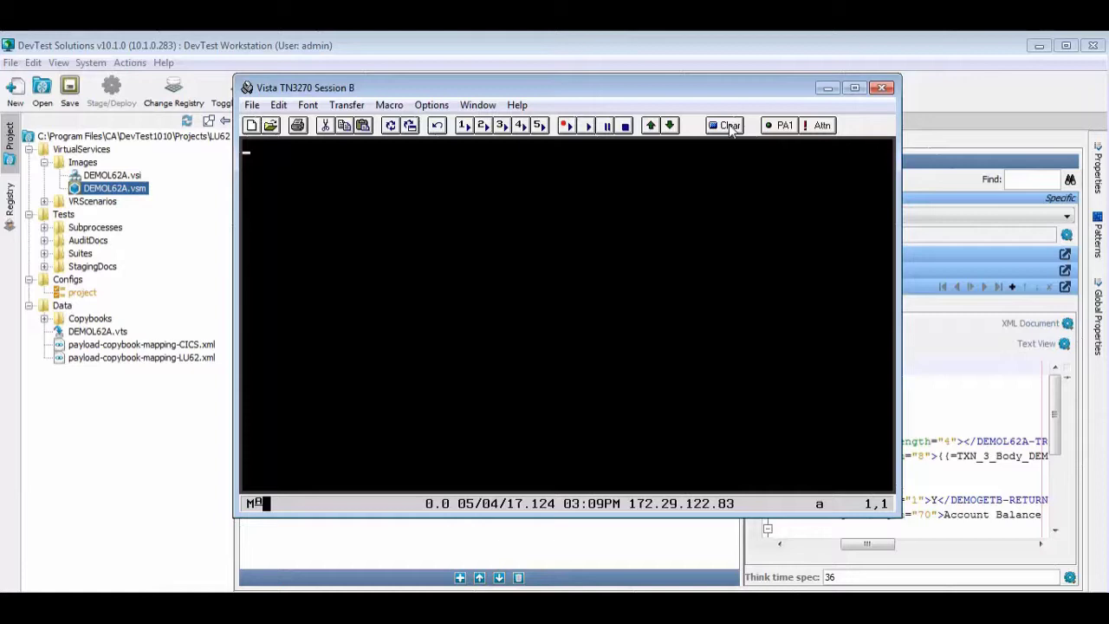
pyautogui.write('cemt set ')
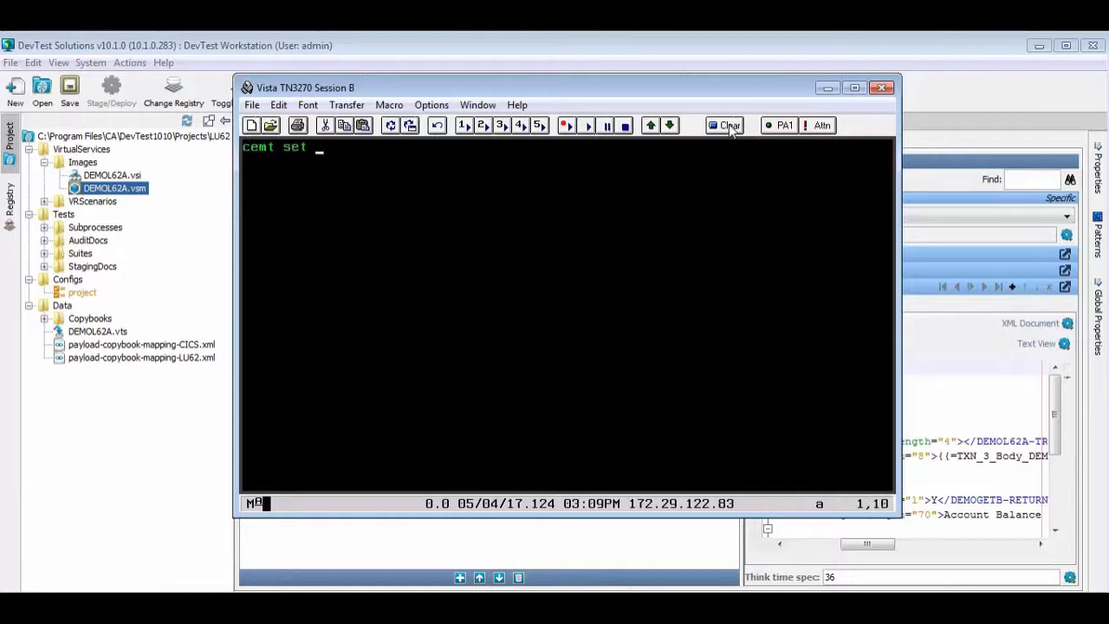
pyautogui.write('con(apcs) r')
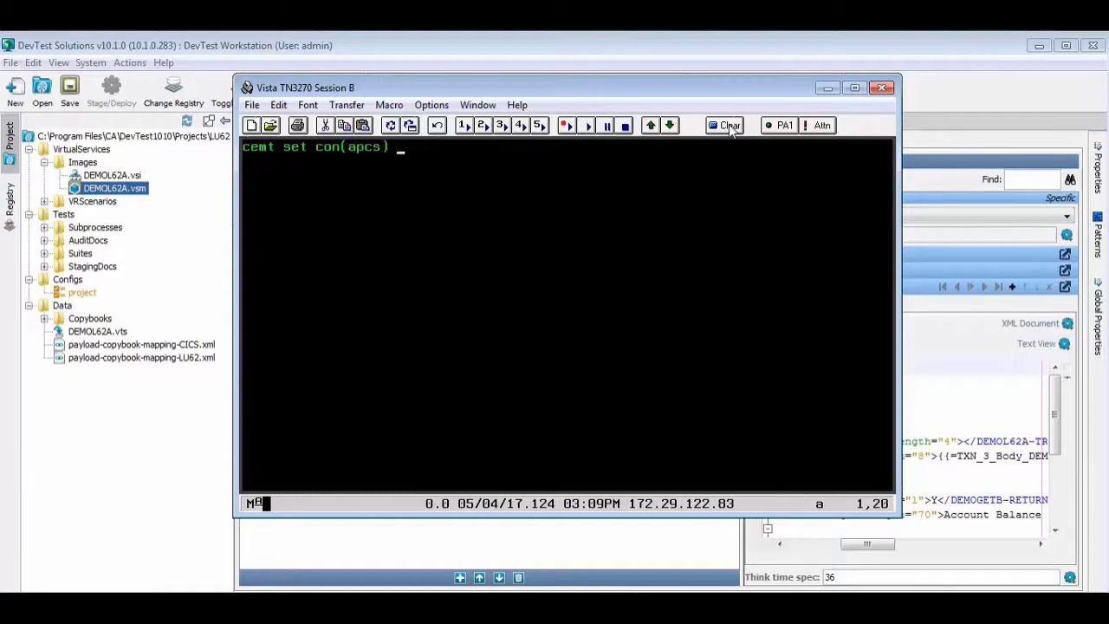
pyautogui.write('el')
pyautogui.press('Return')
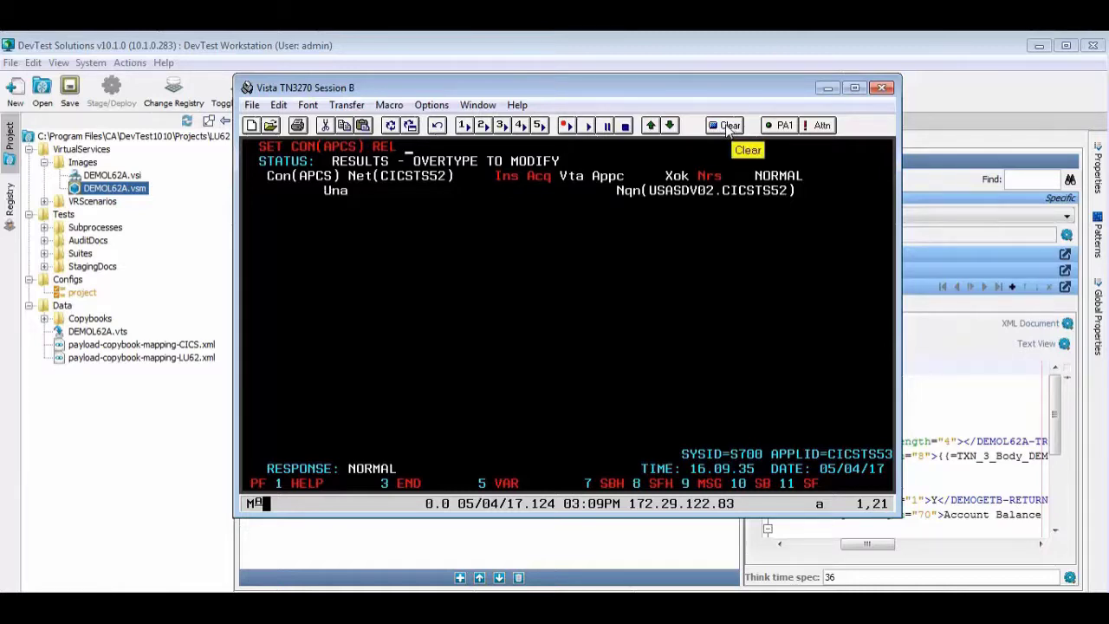
pyautogui.press('Return')
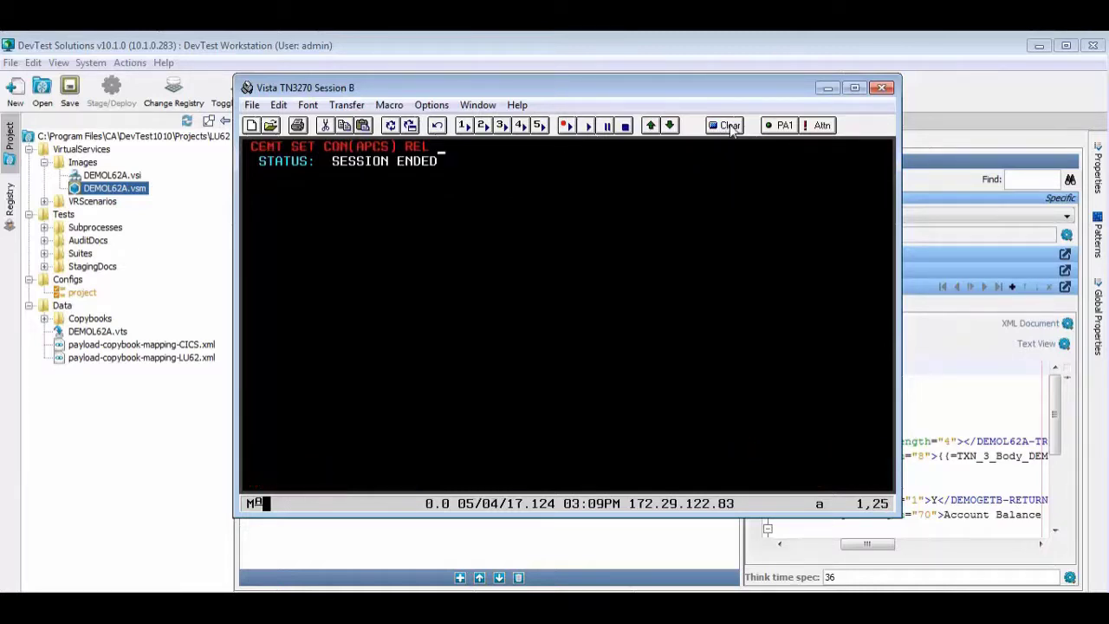
# Run the l62a transaction on a cleared terminal screen and submit an account inquiry while the APCS connection is released
pyautogui.click(725, 125)
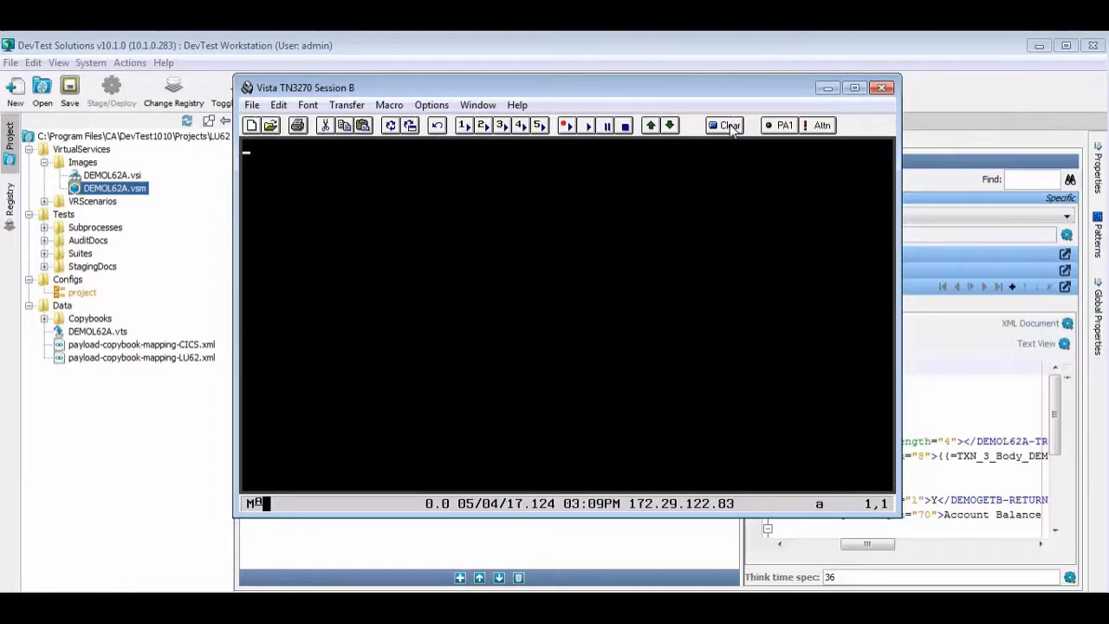
pyautogui.write('l62a')
pyautogui.press('Return')
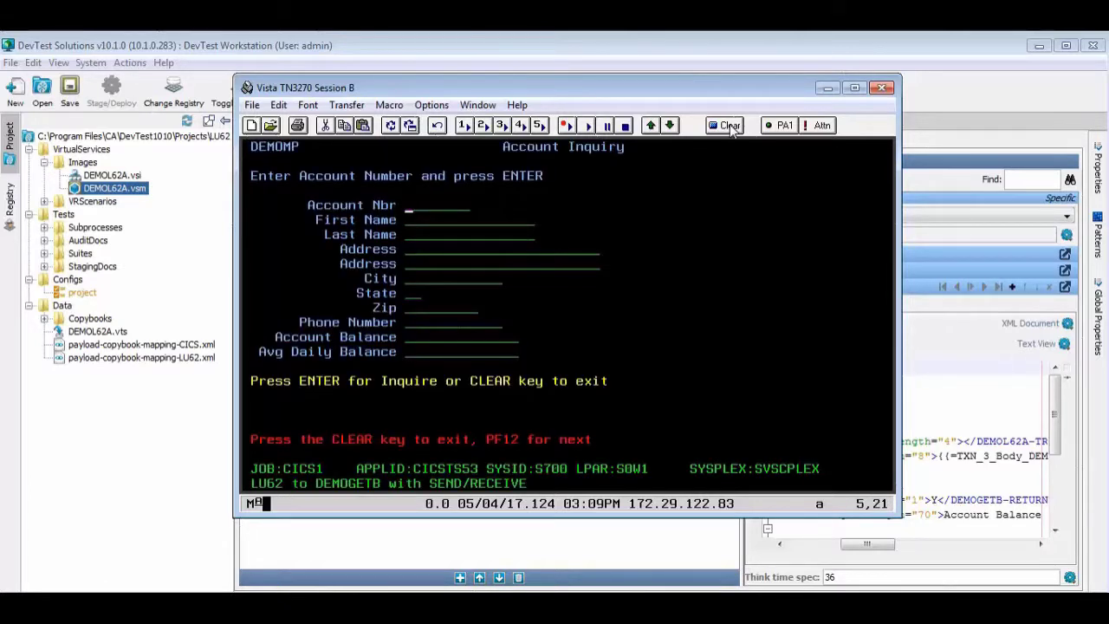
pyautogui.press('Return')
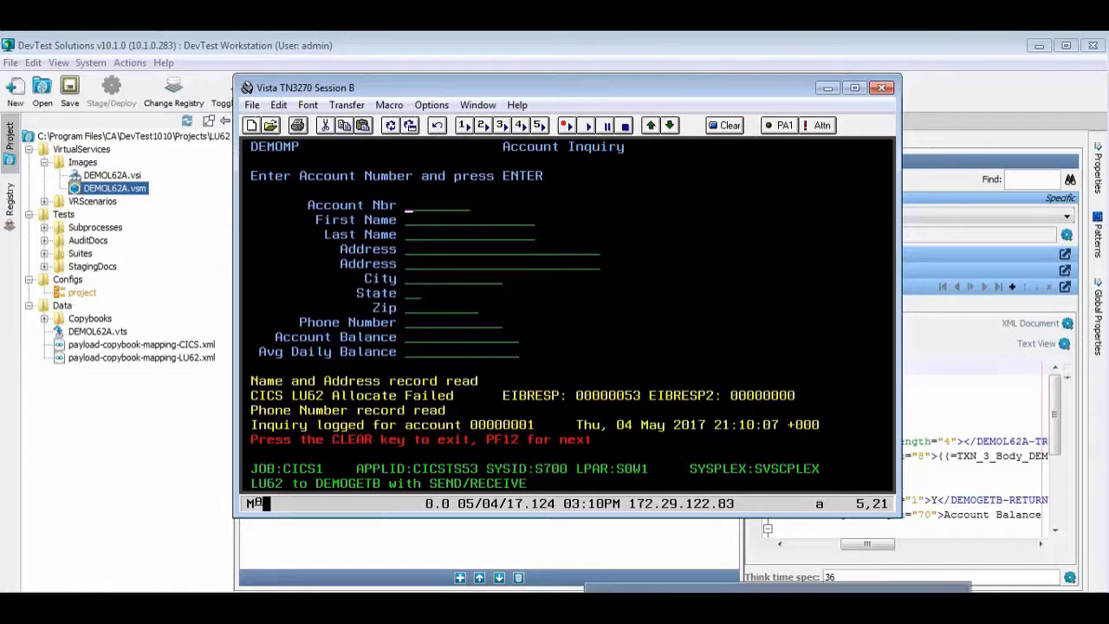
# Switch to DevTest Workstation and deploy the DEMOL62A.vsm virtual service to VSE@Default with the default deployment settings
pyautogui.hotkey('alt', 'Tab')
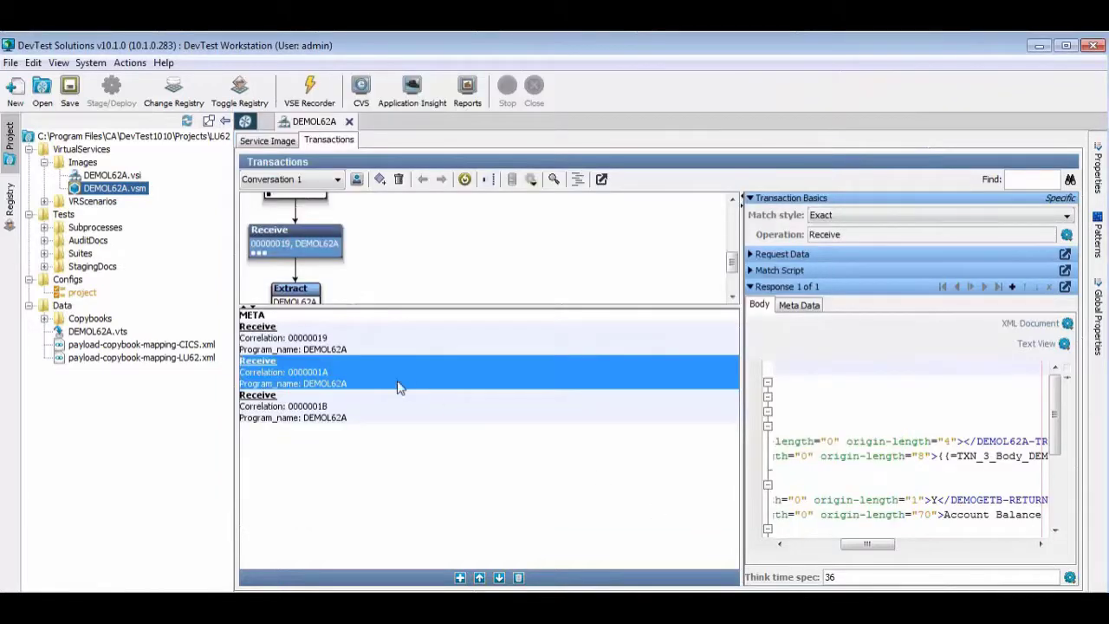
pyautogui.rightClick(108, 188)
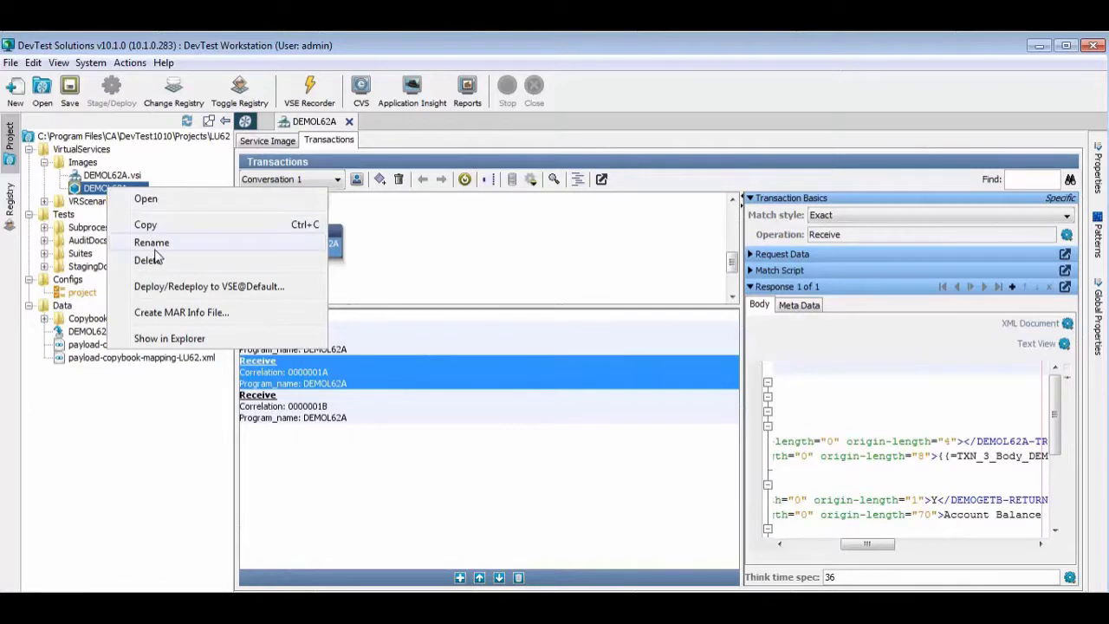
pyautogui.click(168, 287)
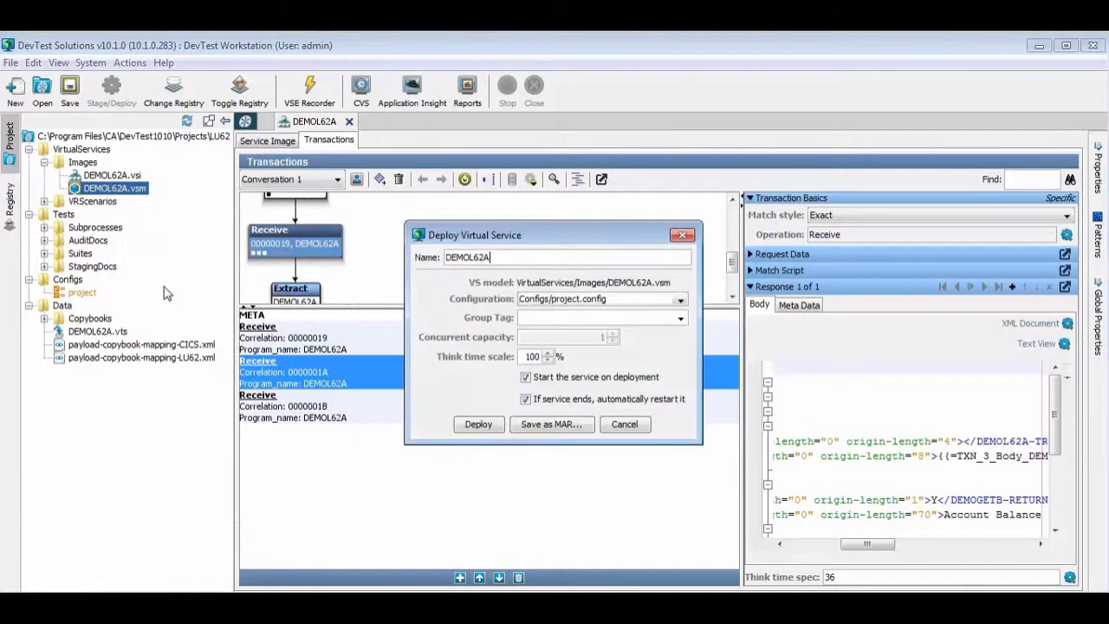
pyautogui.click(478, 424)
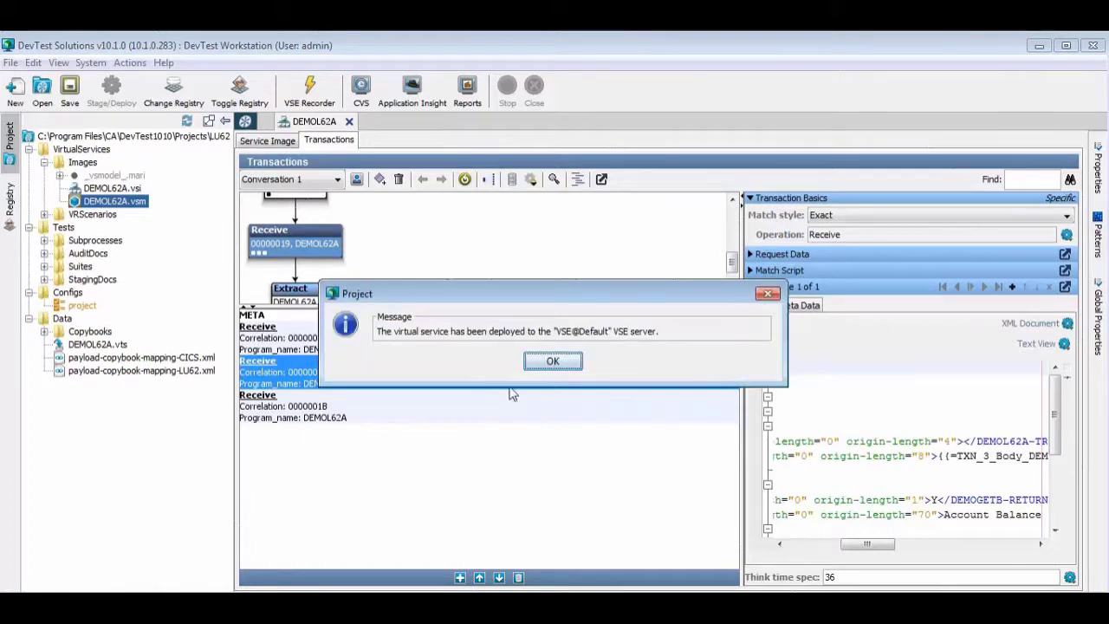
pyautogui.click(556, 362)
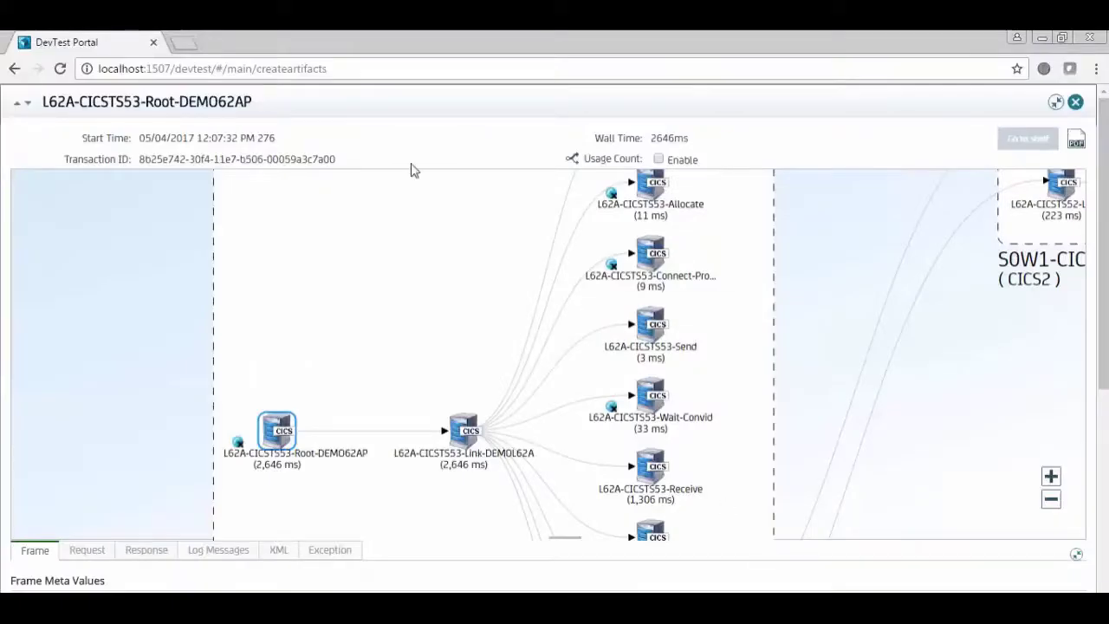
# In DevTest Portal, close the transaction detail view and refresh the VSE list of virtual services
pyautogui.click(1075, 101)
pyautogui.click(269, 143)
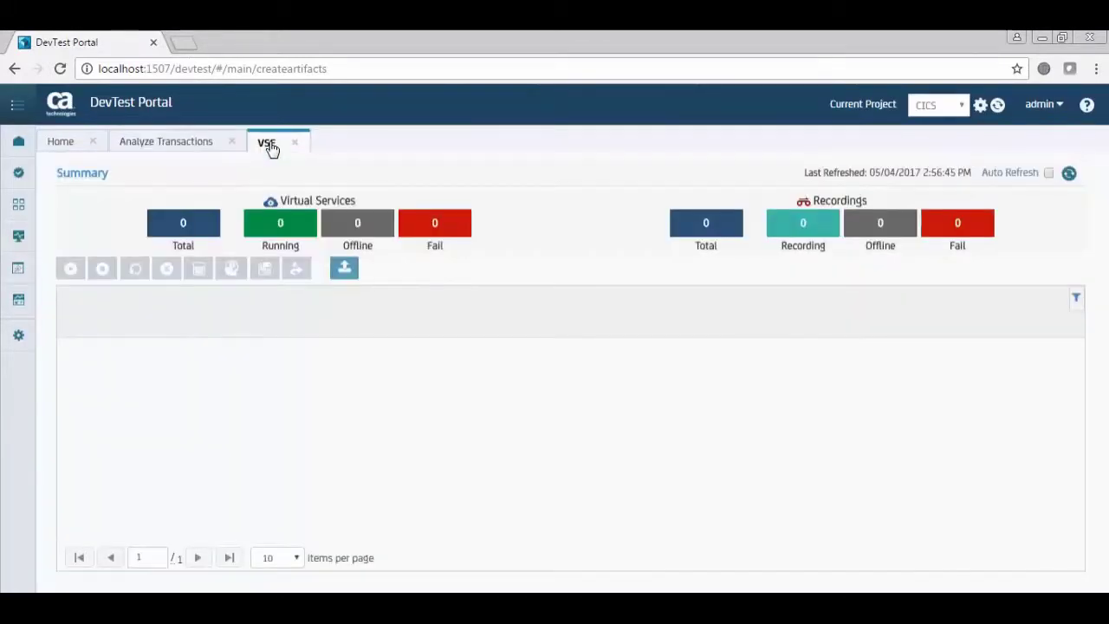
pyautogui.click(1070, 173)
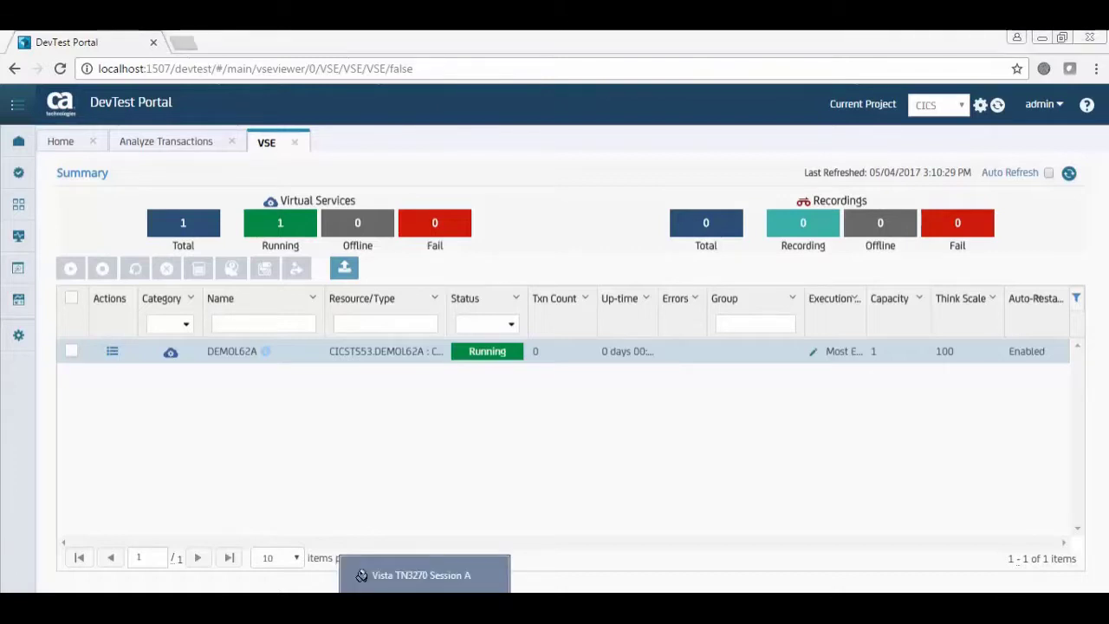
# Switch to Vista TN3270 Session B, rerun the l62a transaction from a cleared screen and inquire on the first account
pyautogui.click(425, 589)
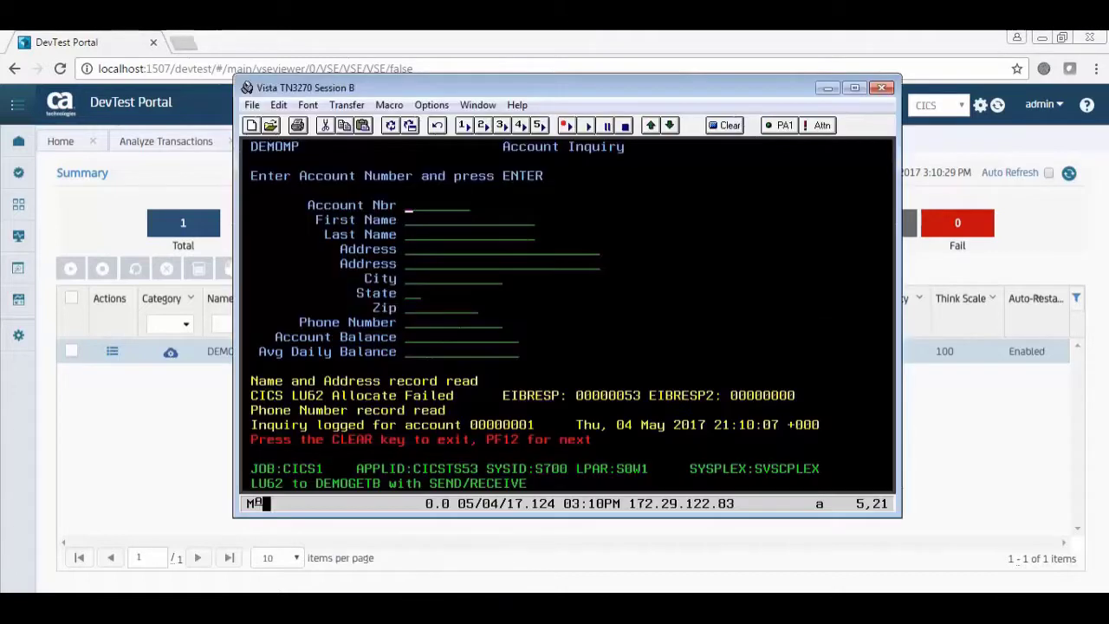
pyautogui.click(730, 126)
pyautogui.write('l')
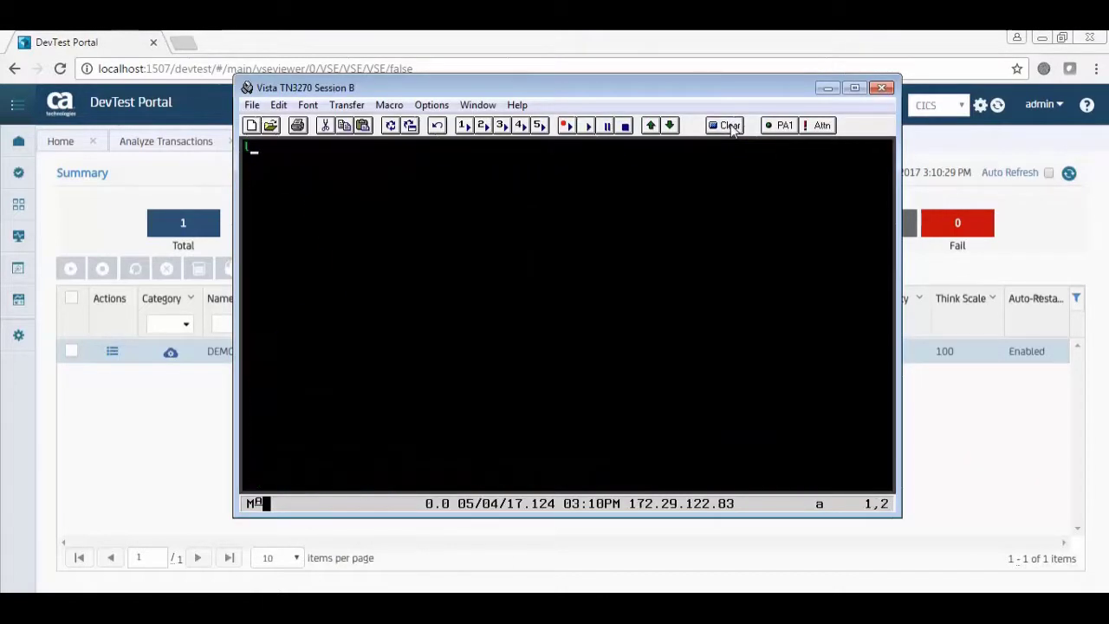
pyautogui.write('u62')
pyautogui.press('Return')
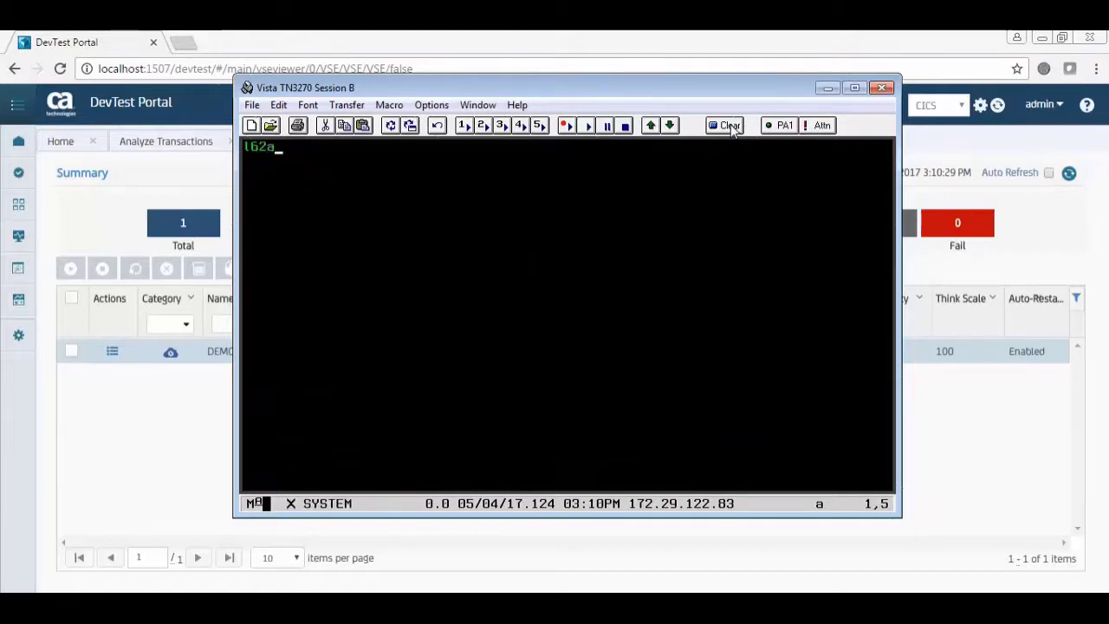
pyautogui.press('Return')
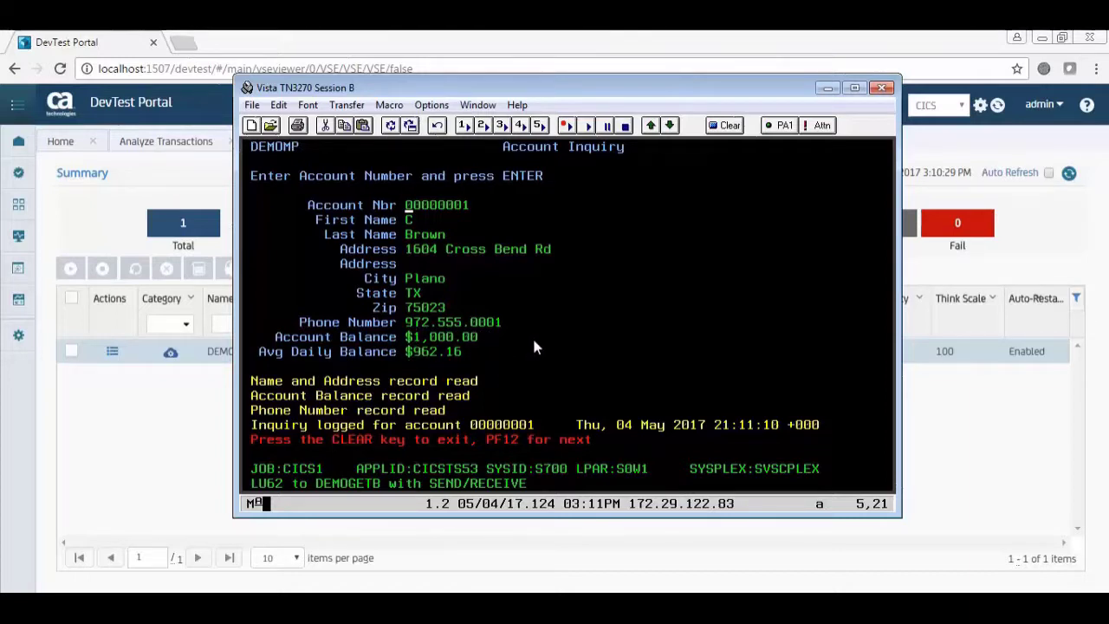
# Page forward through the next six account inquiries to check the account balances returned by the virtual service
pyautogui.press('F12')
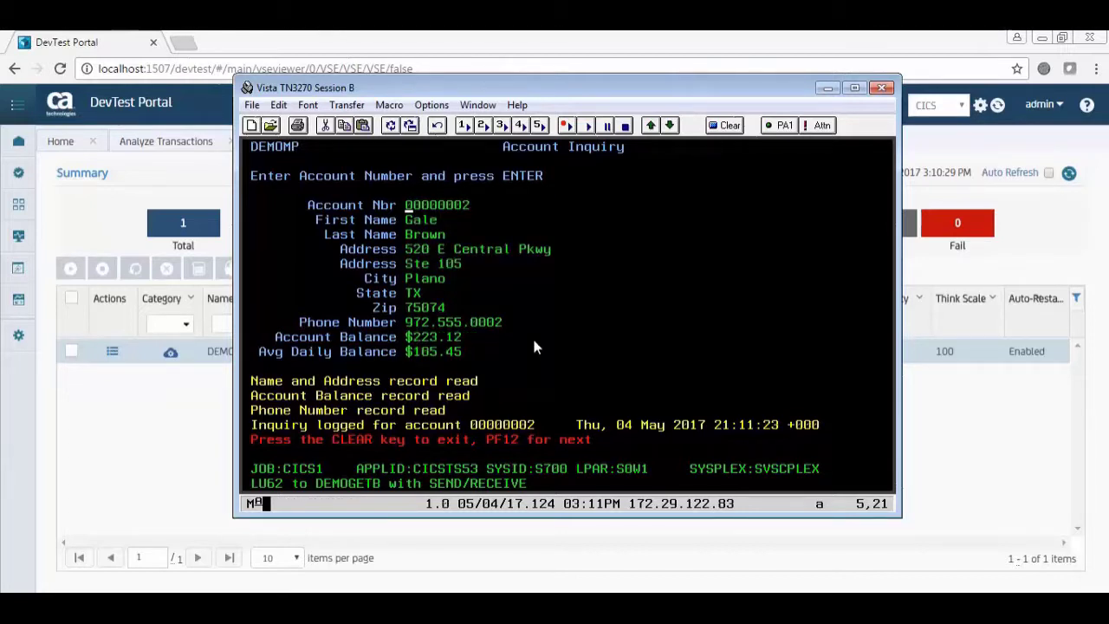
pyautogui.press('F12')
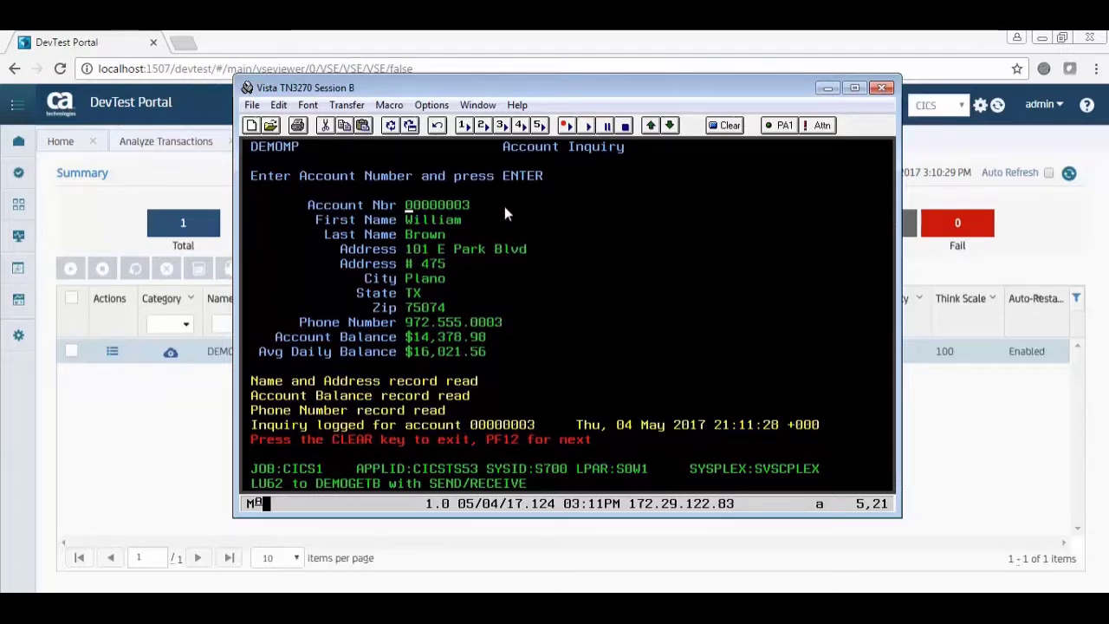
pyautogui.press('F12')
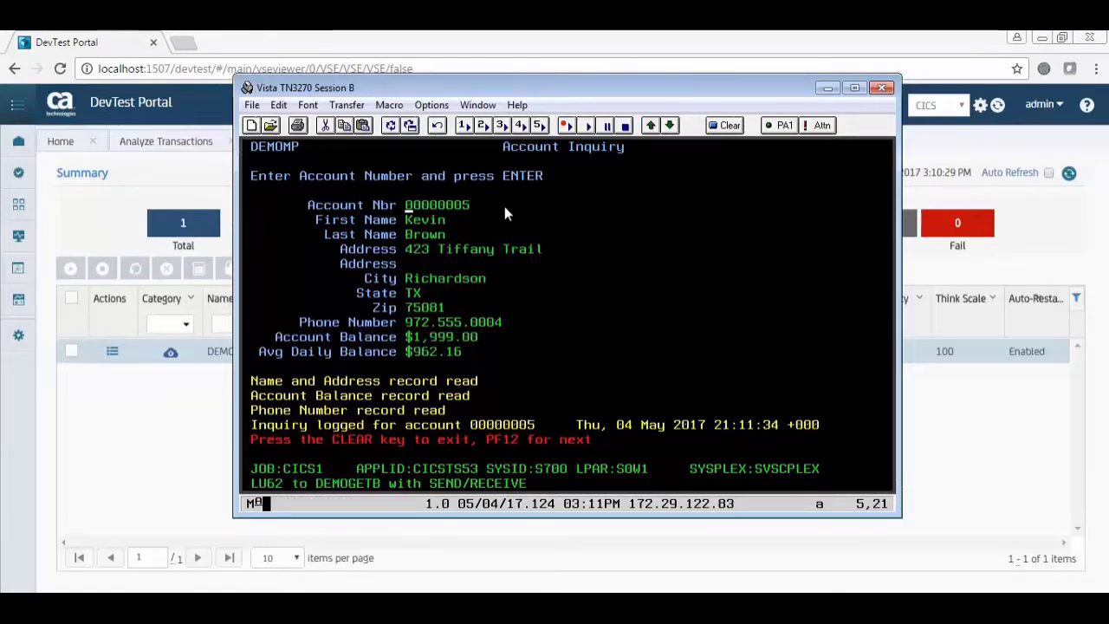
pyautogui.press('F12')
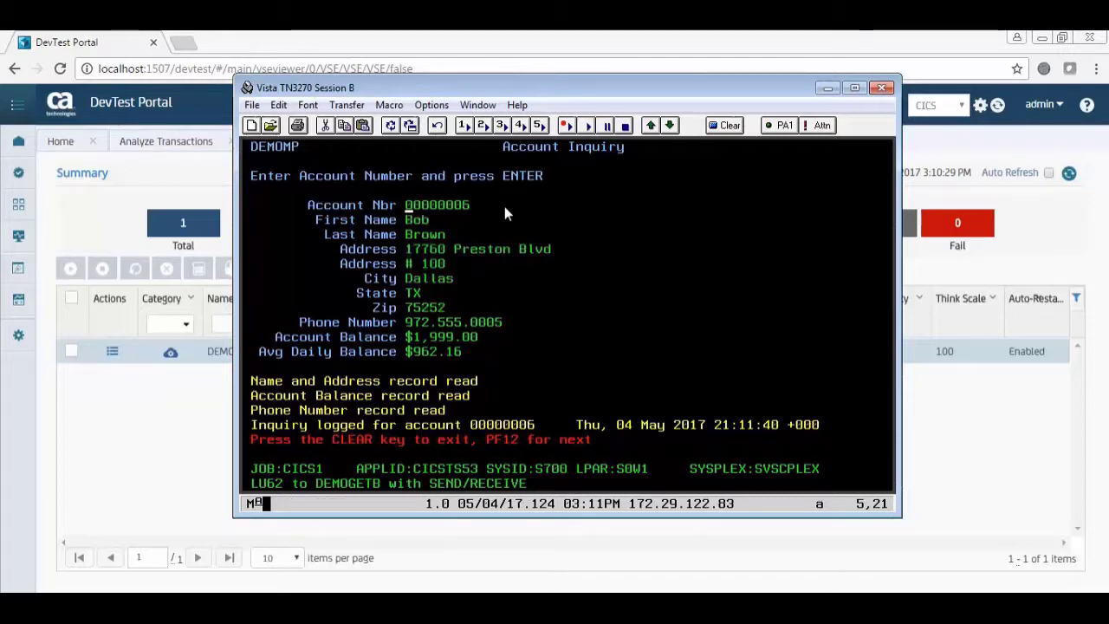
pyautogui.press('F12')
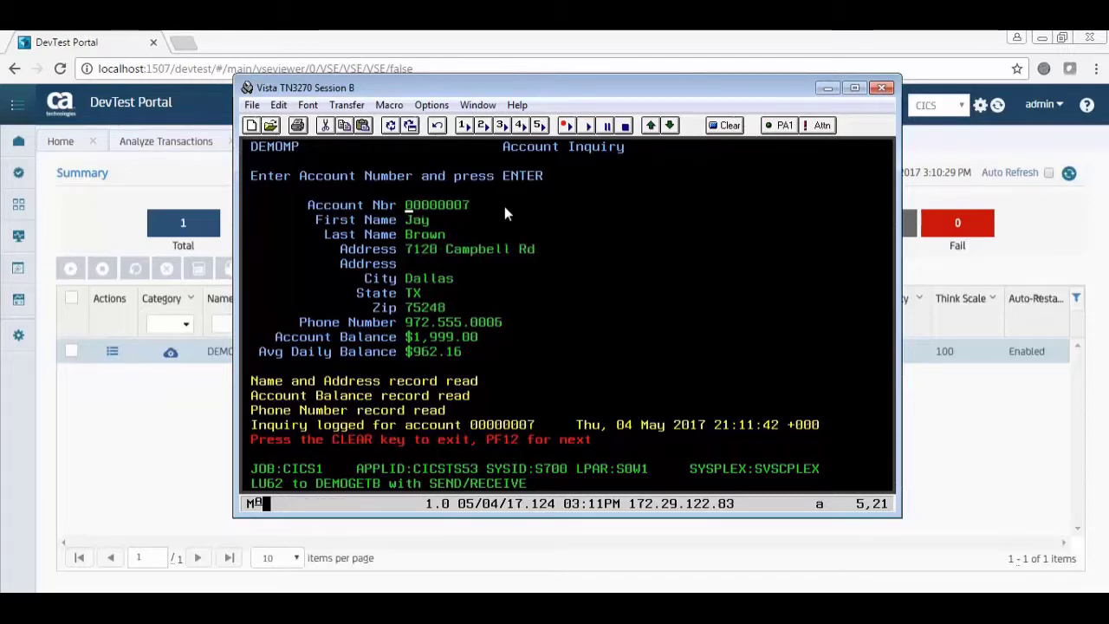
pyautogui.press('F12')
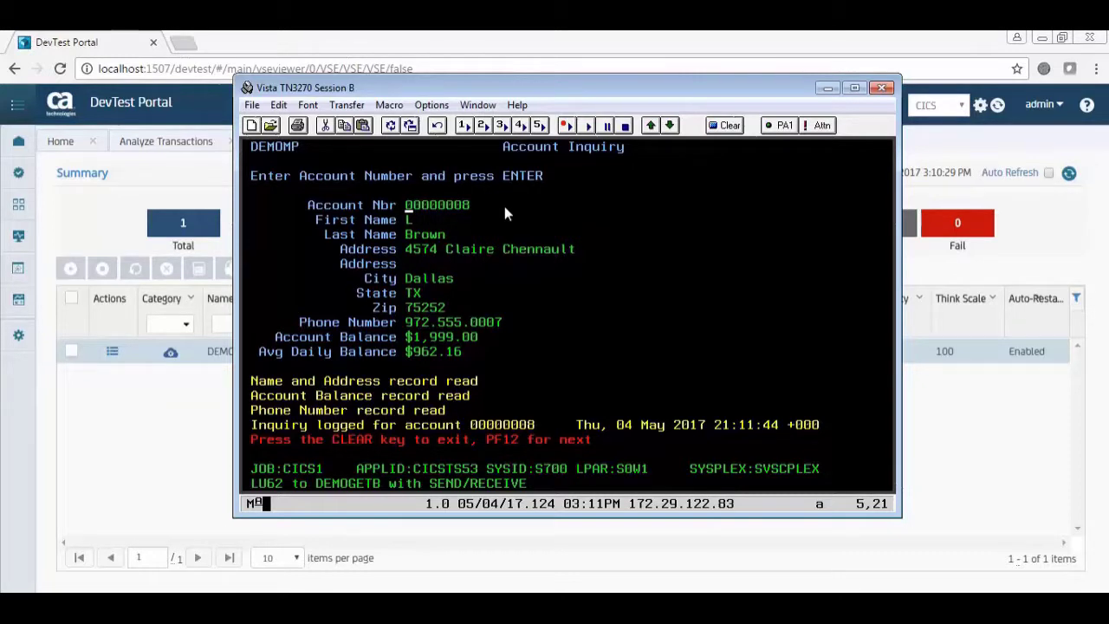
# Switch to DevTest Portal and stop the DEMOL62A virtual service
pyautogui.click(118, 43)
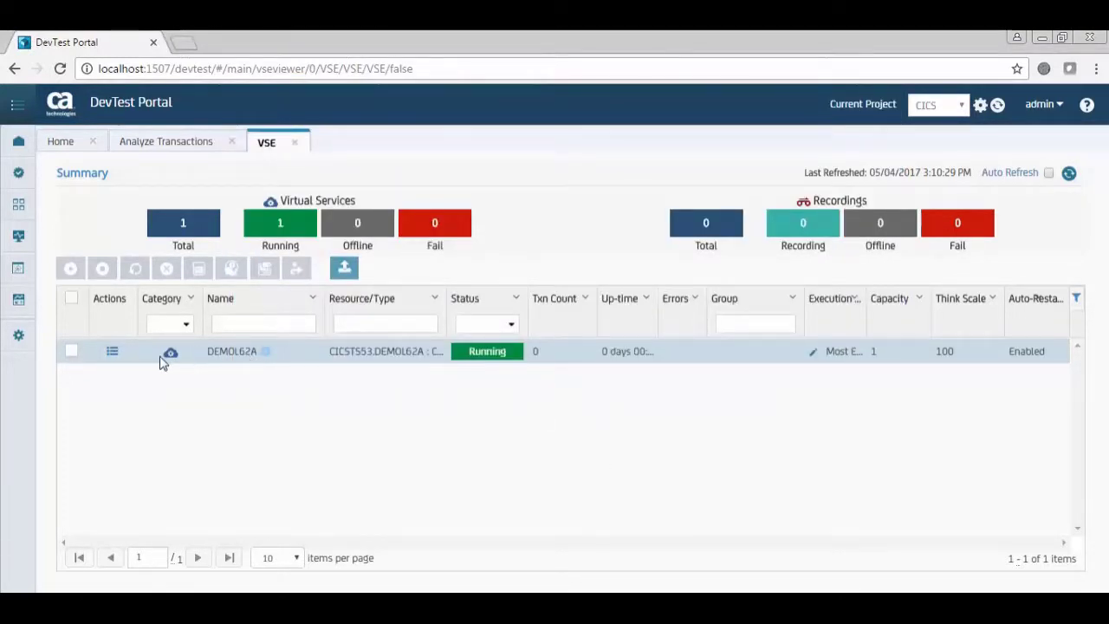
pyautogui.click(112, 352)
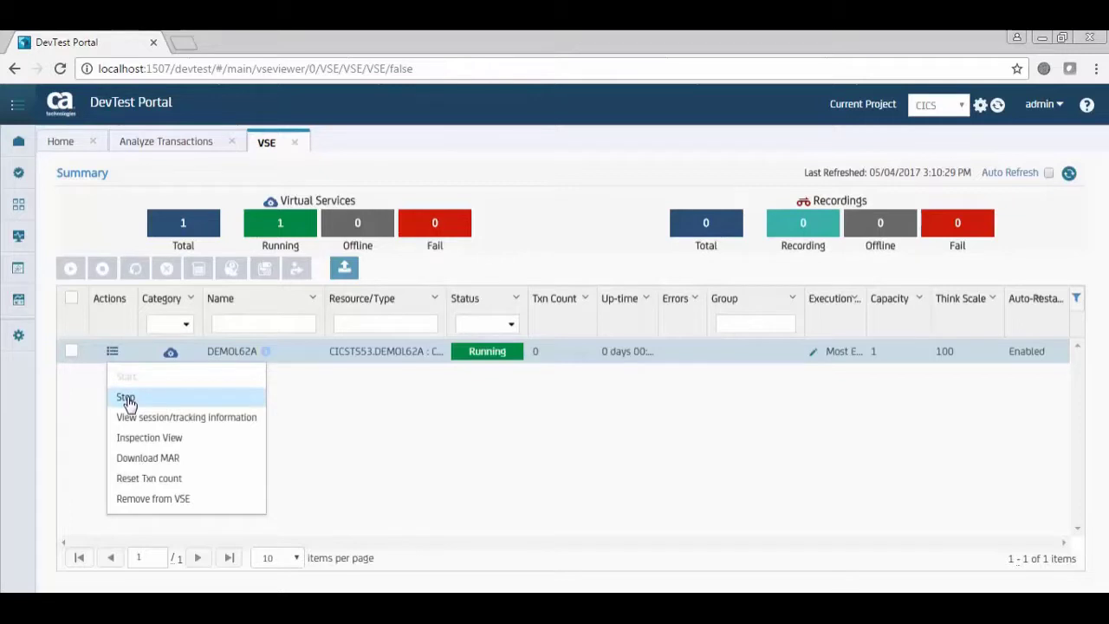
pyautogui.click(127, 399)
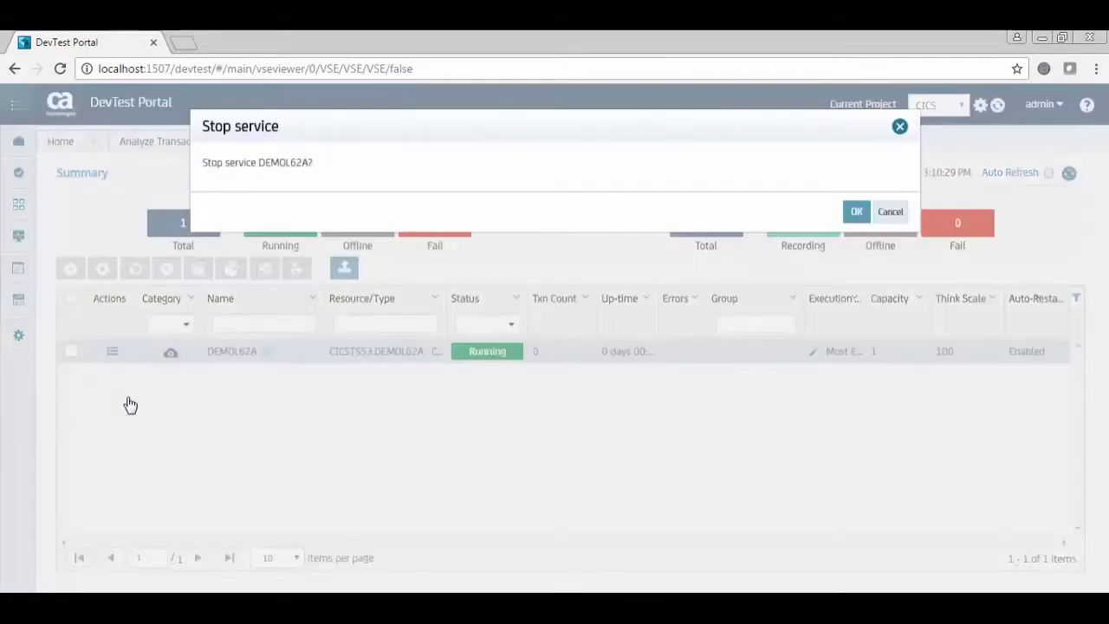
pyautogui.click(855, 213)
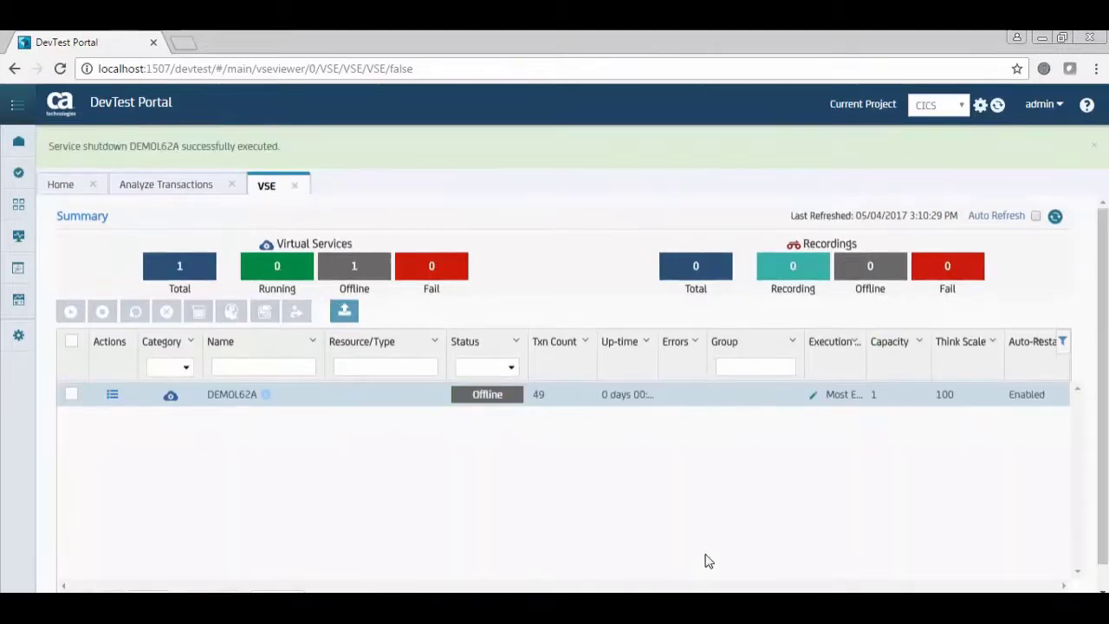
# Switch back to Vista TN3270 Session B and request the next account inquiry with the virtual service stopped
pyautogui.click(425, 613)
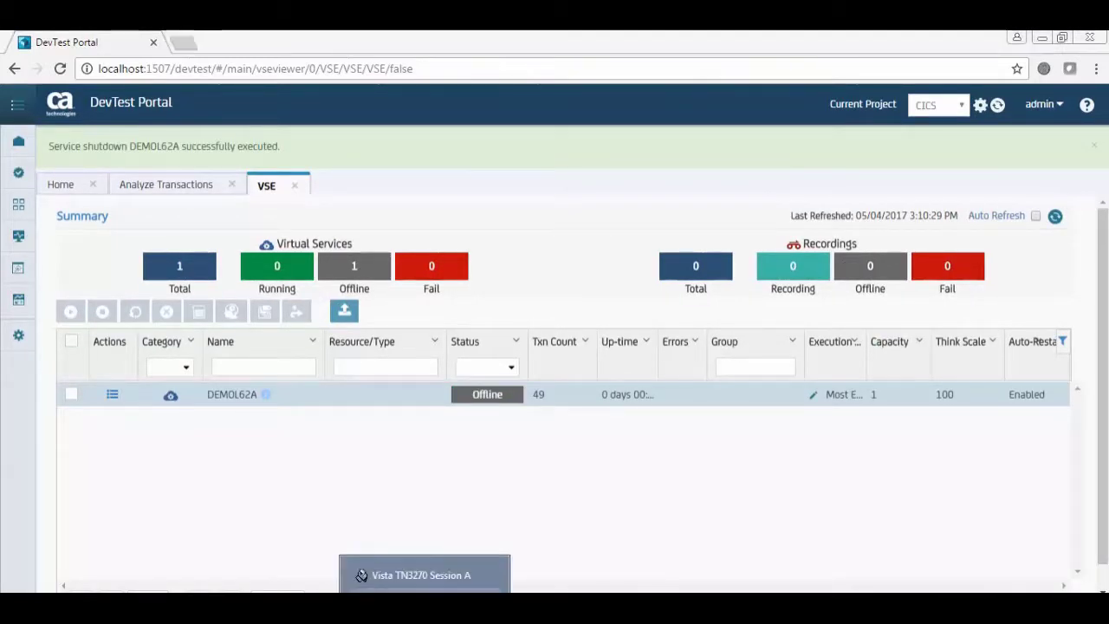
pyautogui.click(426, 596)
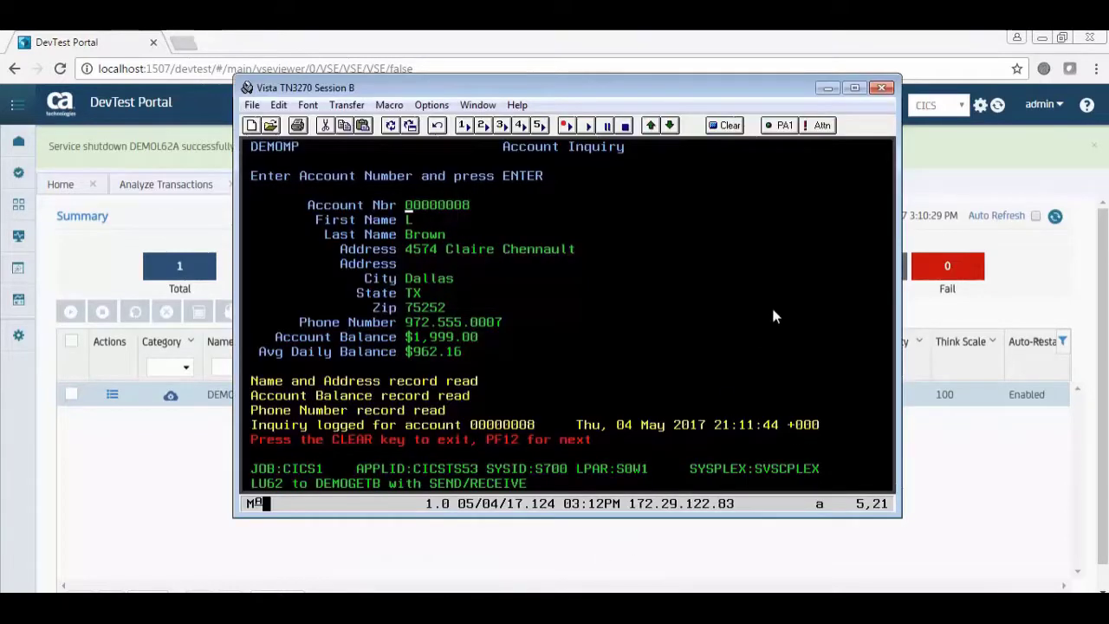
pyautogui.press('F12')
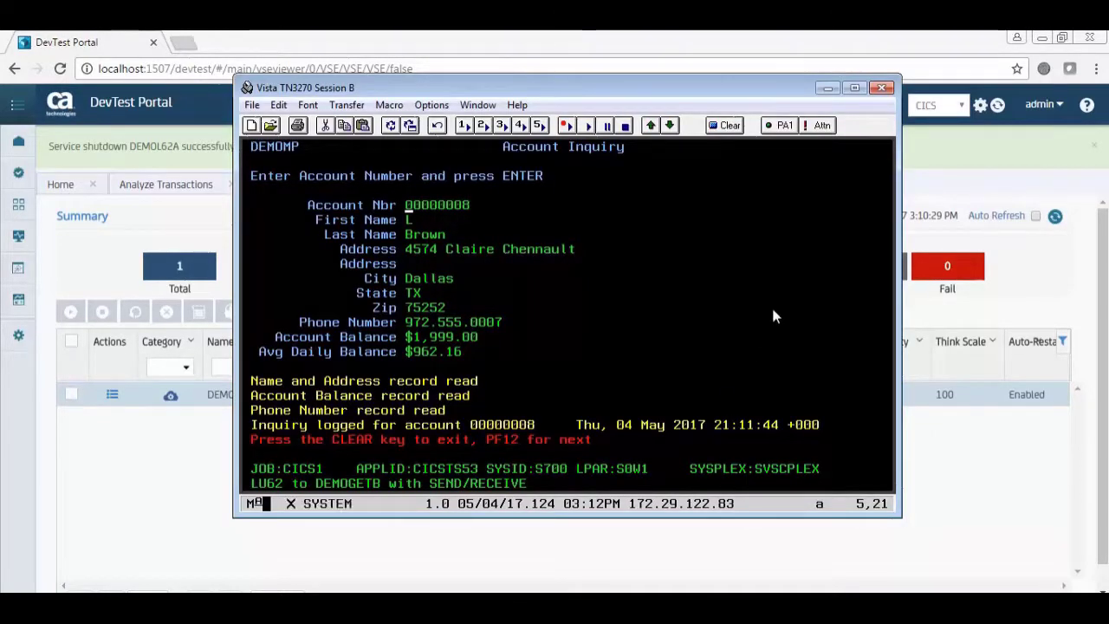